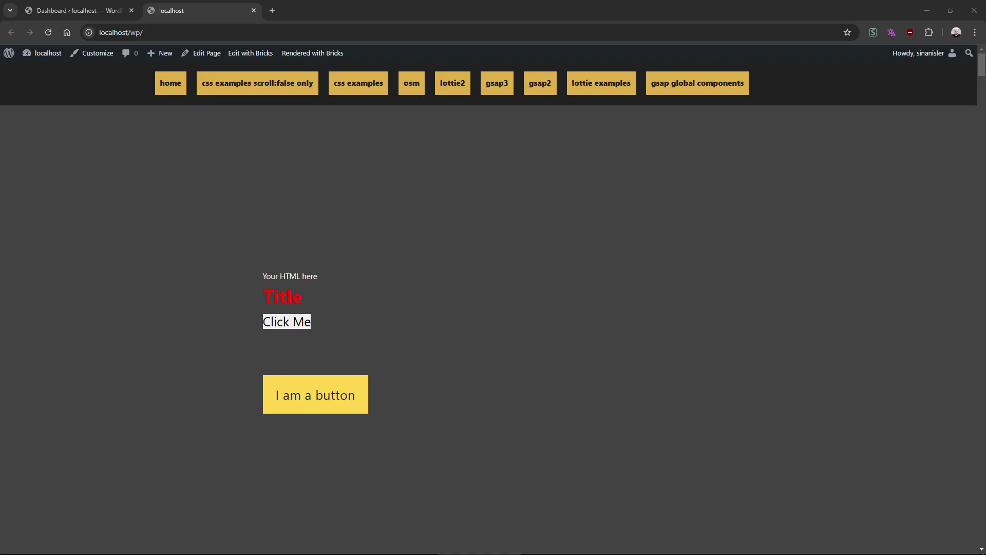
Go from the home page to the lottie2 page and scroll it to watch the red progress bar
scroll(904, 269, down, 15)
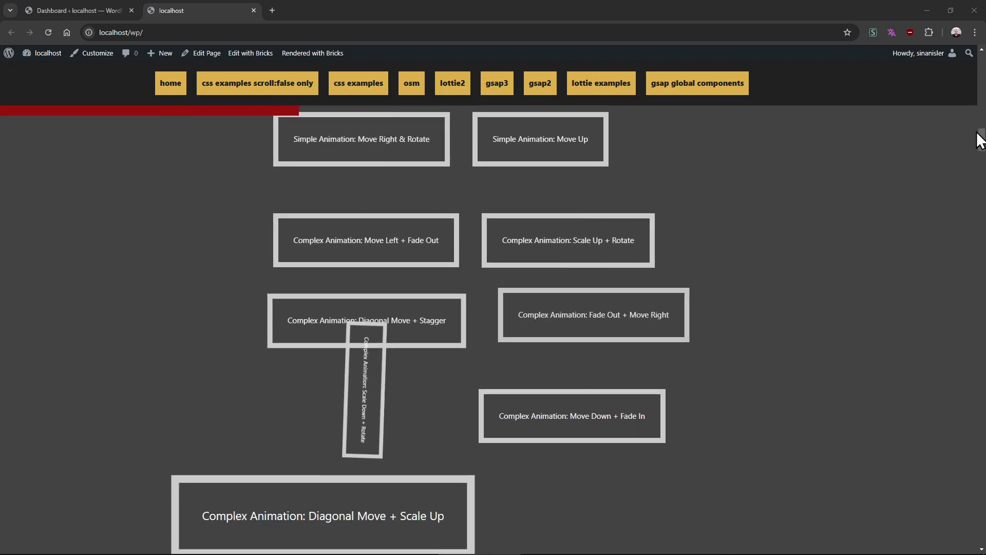
drag(979, 136, 795, 275)
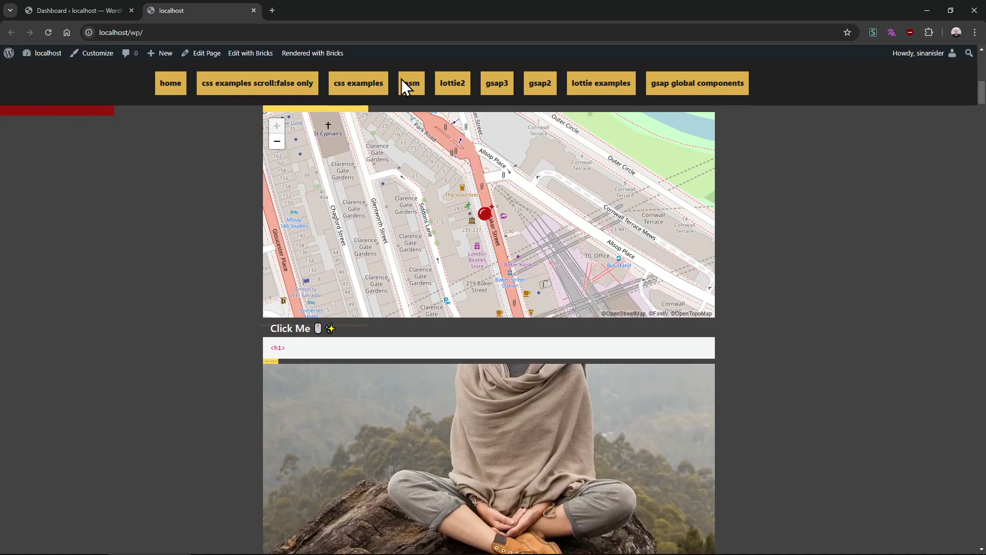
click(451, 92)
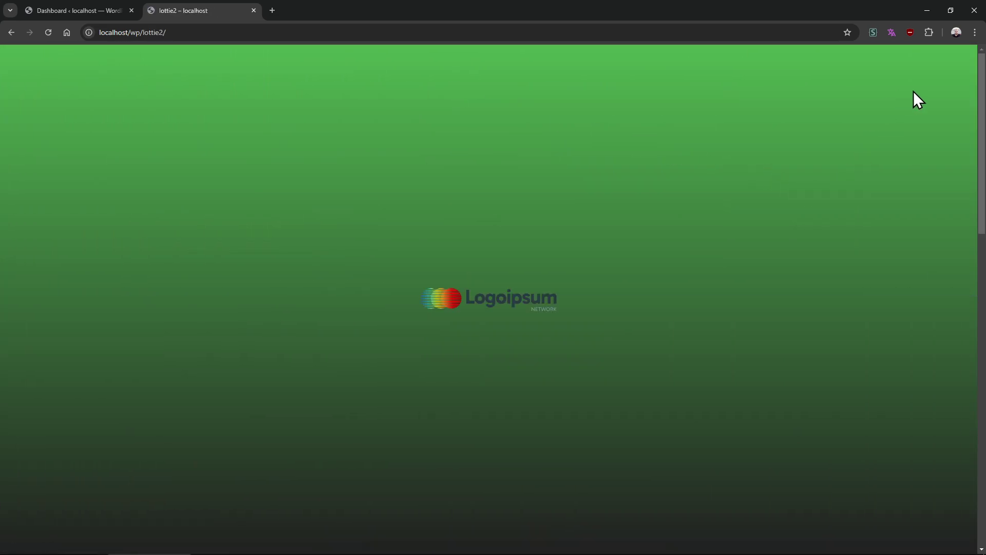
scroll(895, 196, up, 3)
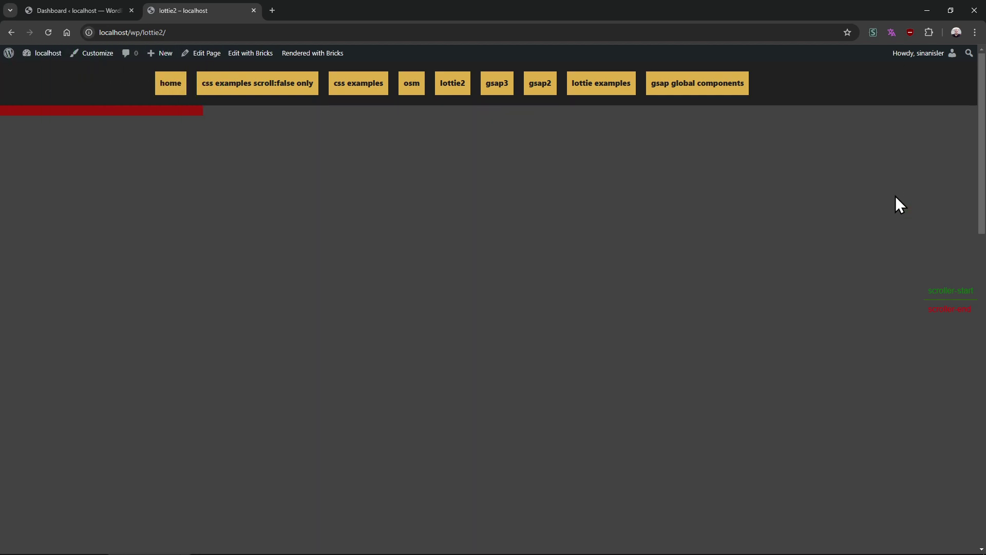
scroll(889, 203, up, 5)
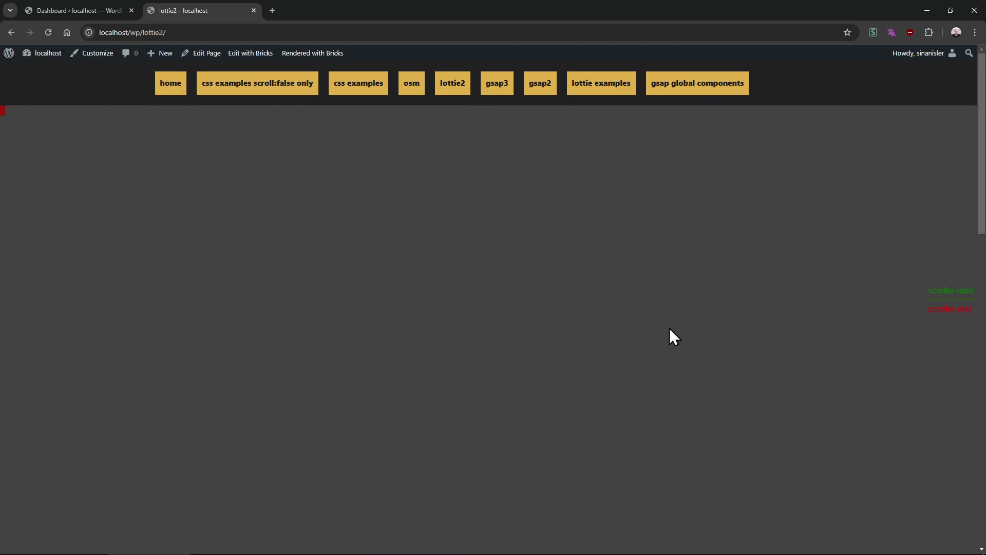
scroll(672, 336, down, 6)
scroll(768, 354, up, 2)
scroll(719, 329, up, 3)
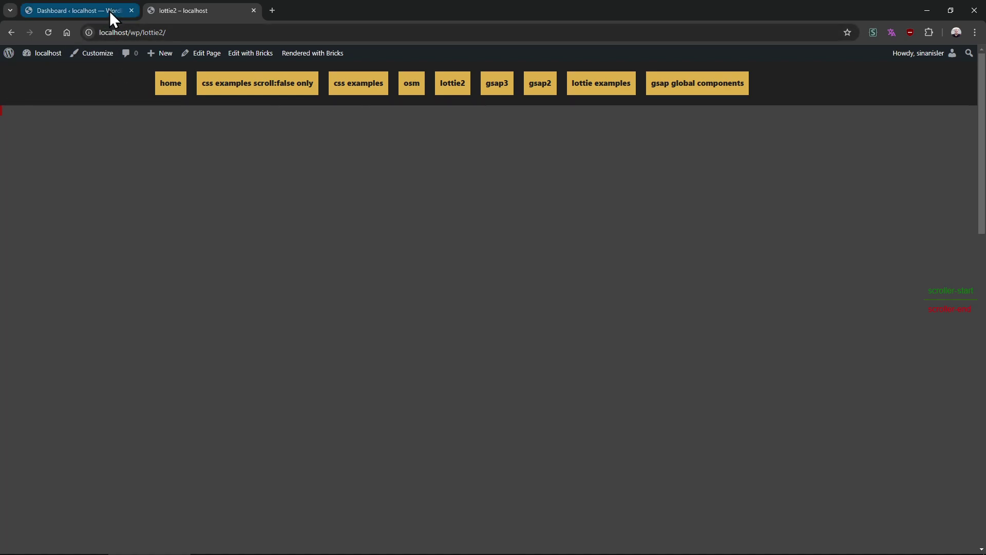
Close the Dashboard tab and open the header template in Bricks Builder
middle_click(77, 10)
mouse_move(250, 53)
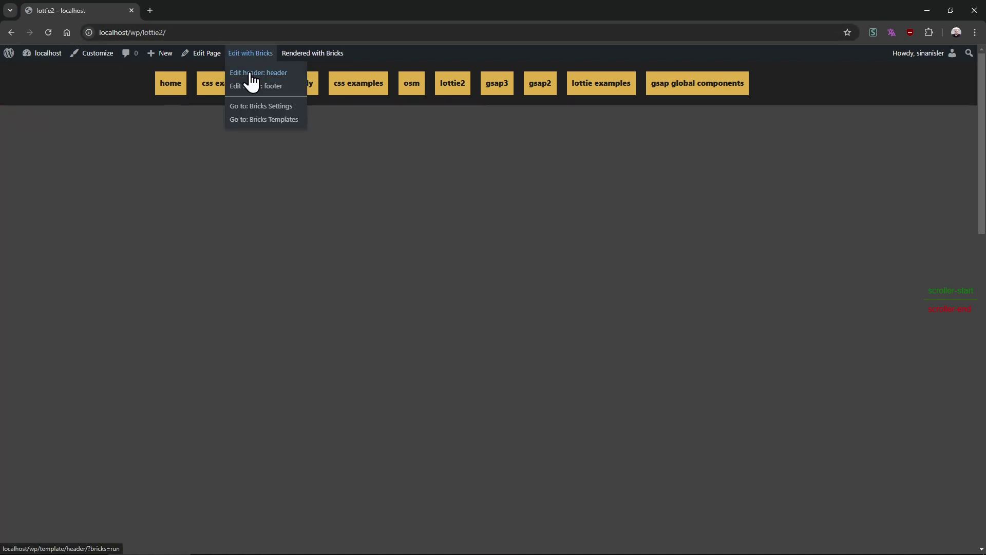
middle_click(248, 73)
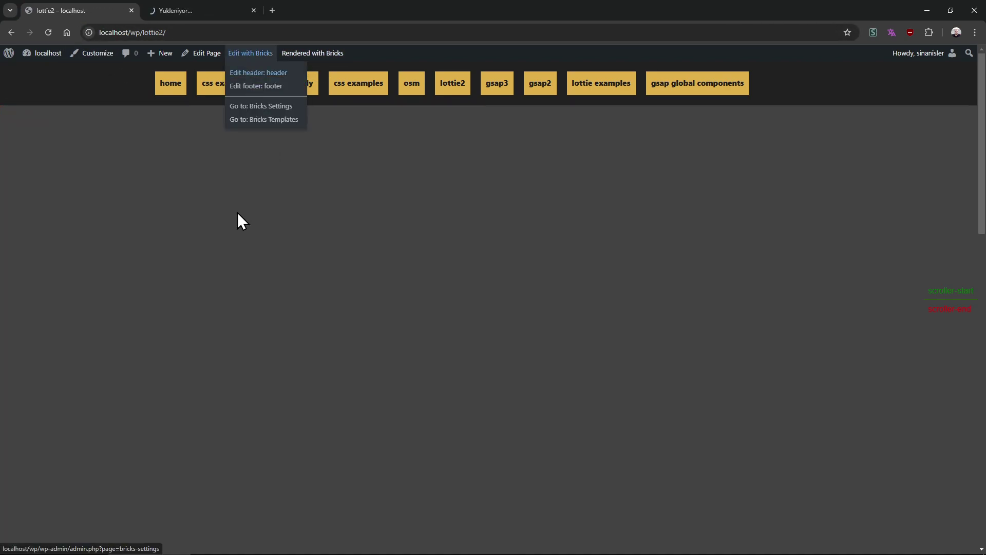
click(193, 10)
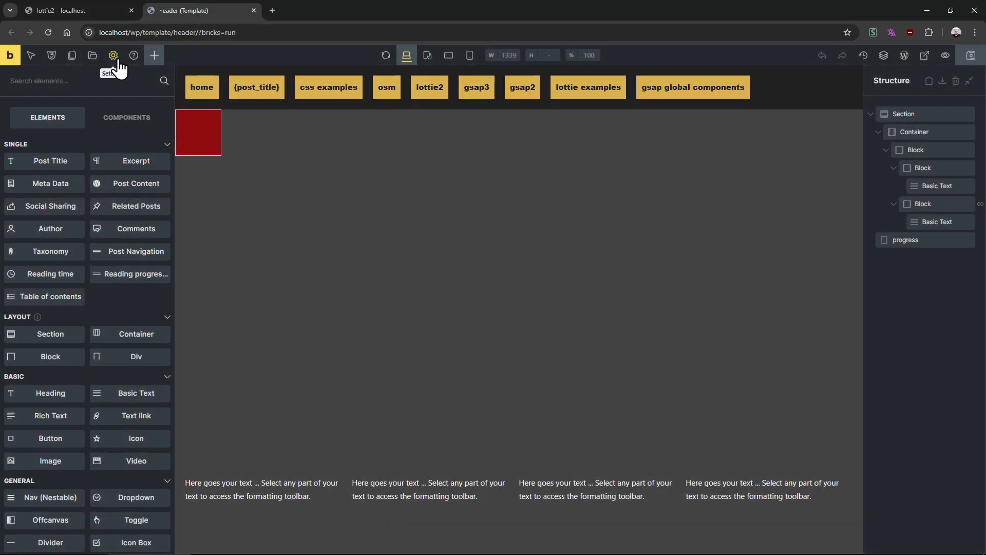
Enable Sticky header and Sticky on scroll in the template's header settings, then save
click(111, 57)
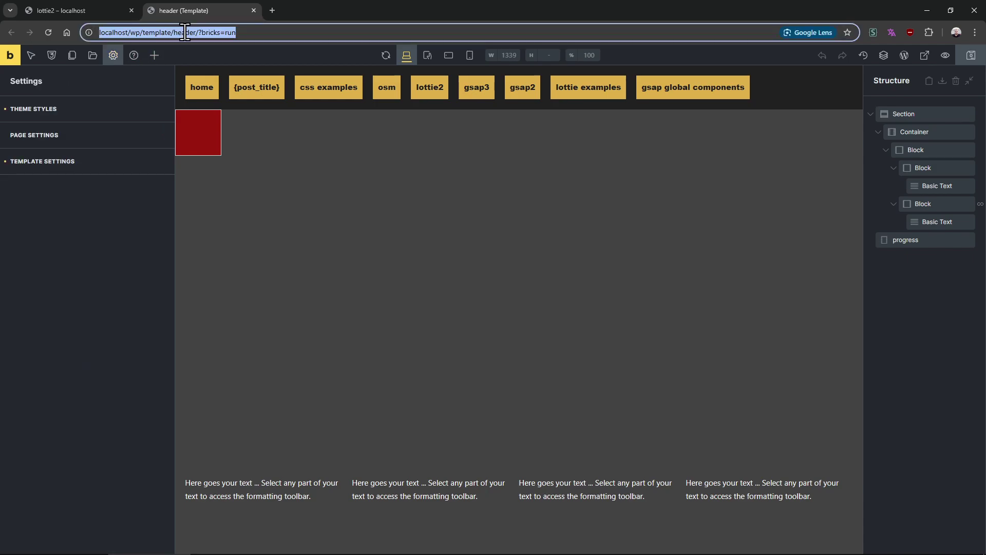
click(72, 165)
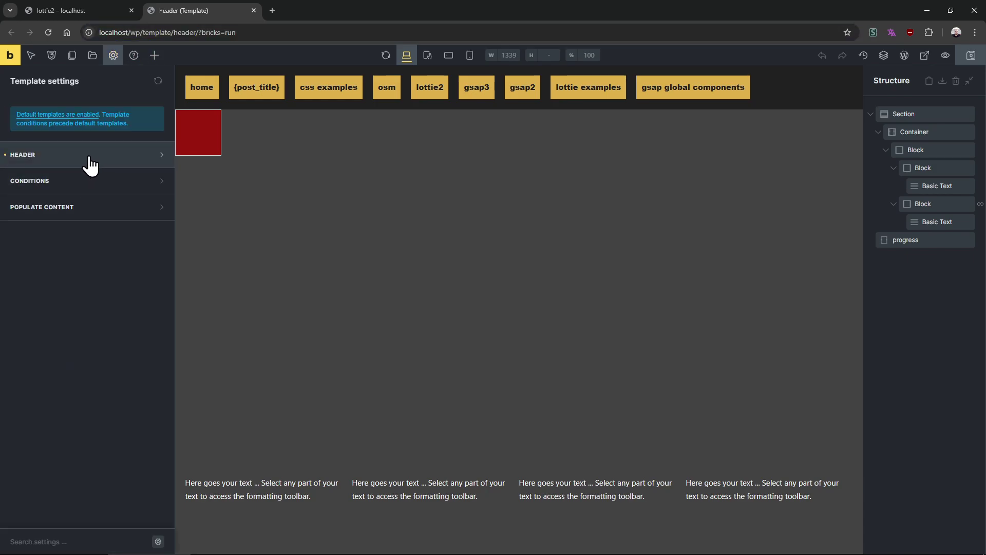
click(88, 160)
click(155, 227)
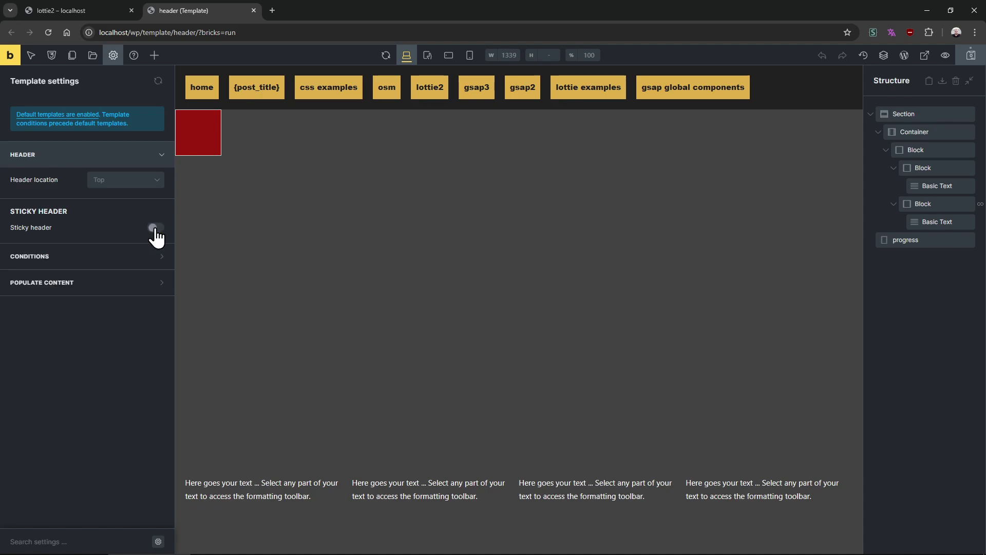
click(156, 227)
click(156, 241)
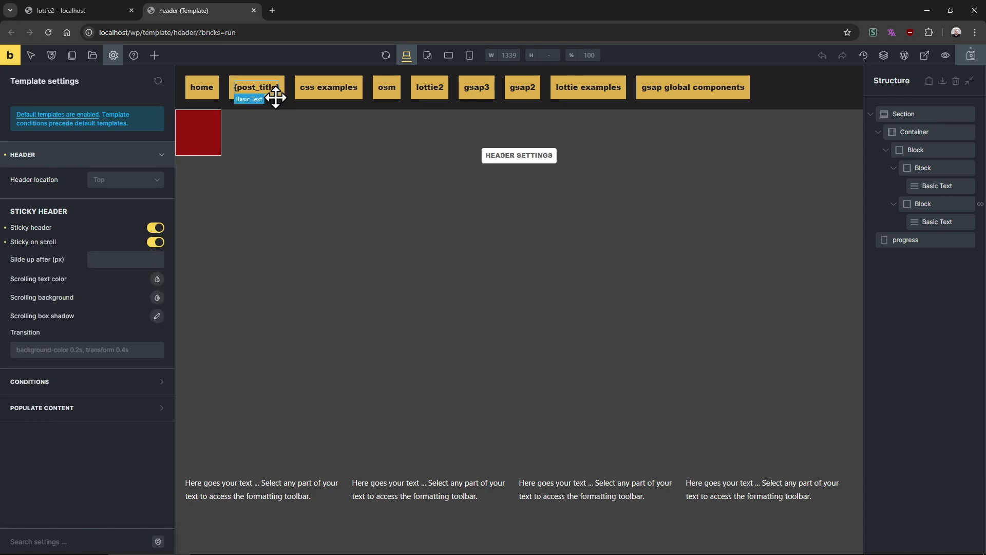
click(970, 55)
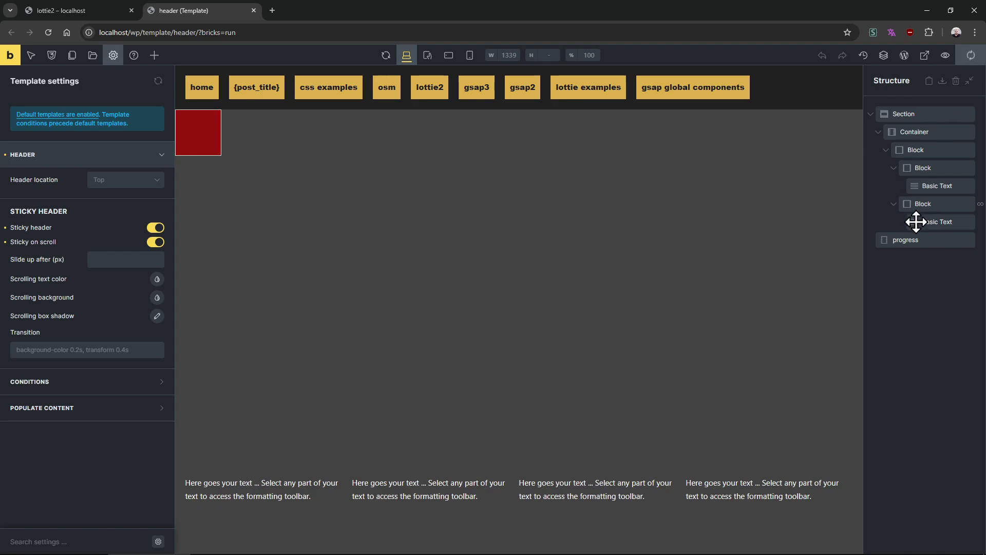
Select the progress element and show its custom attributes under Style
click(909, 240)
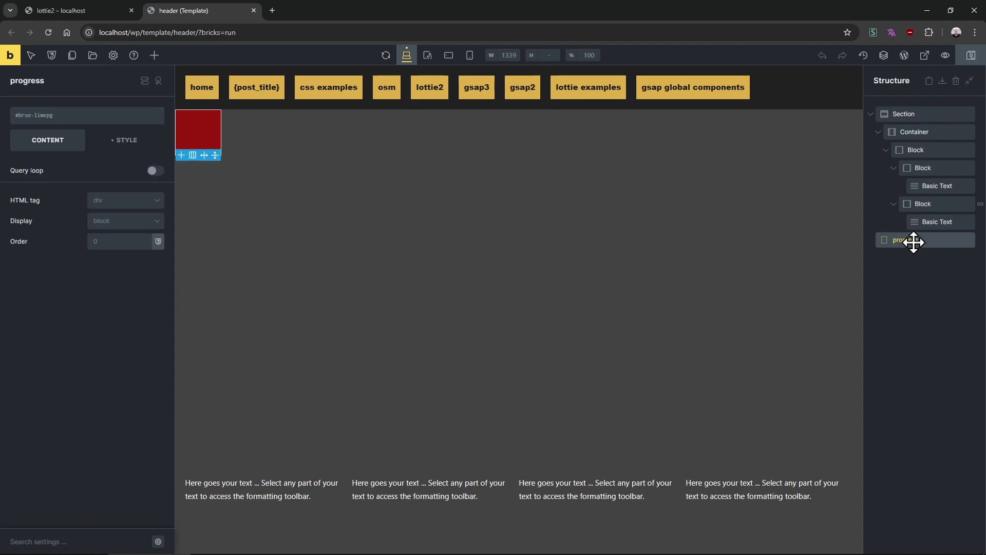
click(884, 114)
click(908, 131)
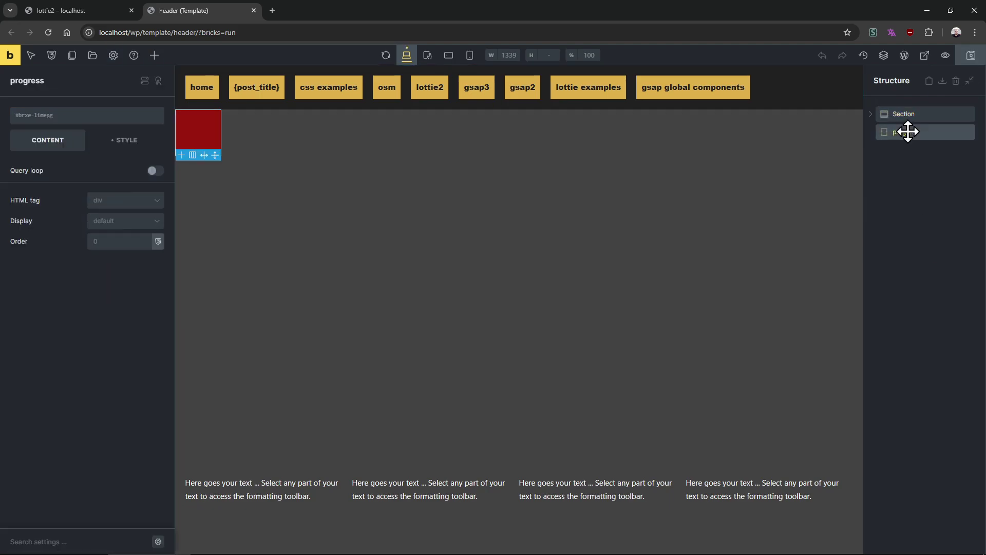
click(129, 142)
click(97, 391)
scroll(103, 447, down, 3)
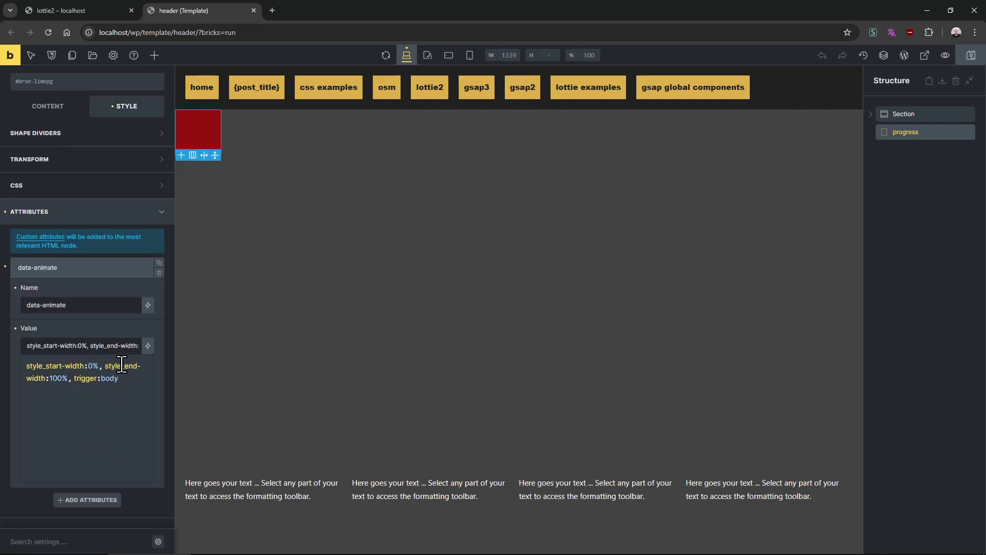
Review the data-animate values (width 0% to 100%, trigger body), then view the lottie2 page
drag(99, 366, 26, 366)
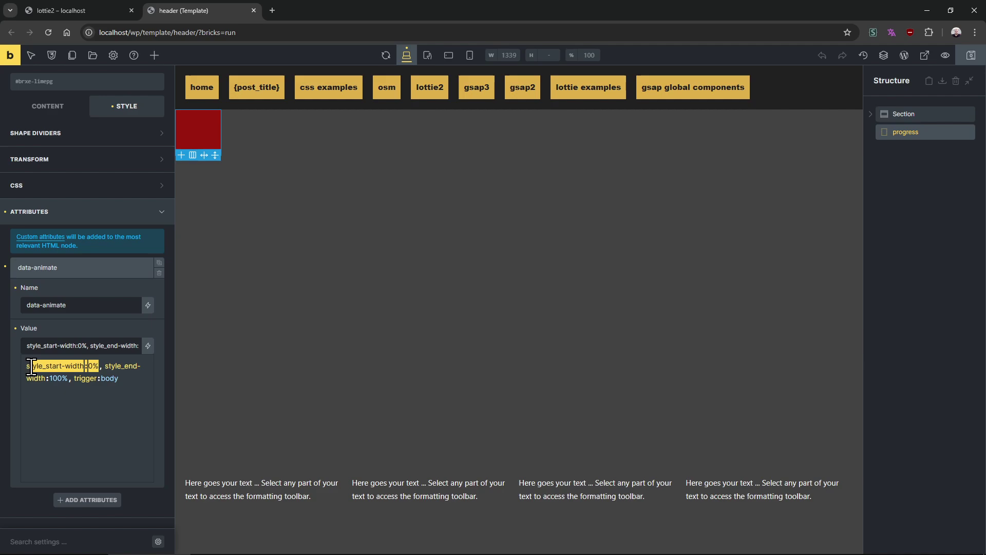
click(77, 378)
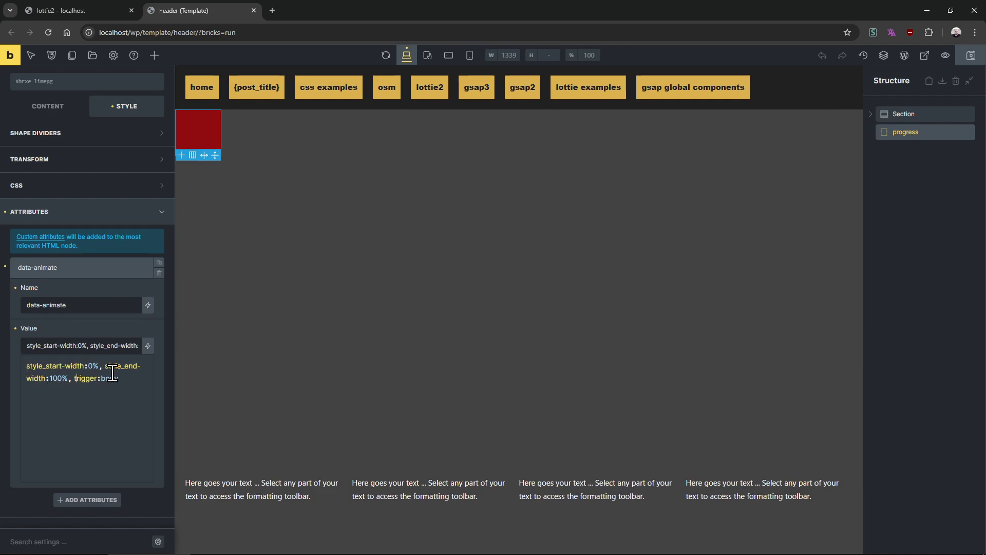
drag(104, 365, 60, 380)
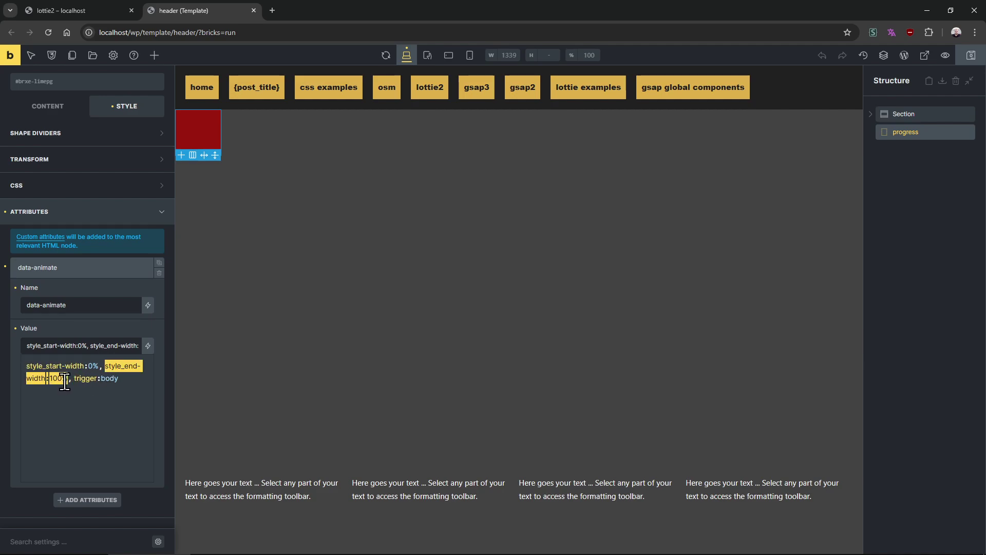
click(79, 384)
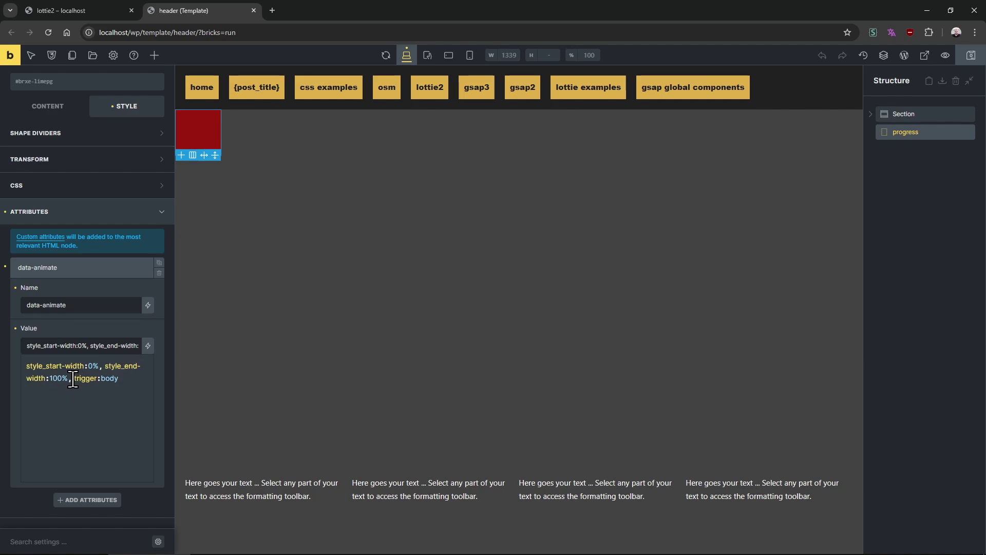
drag(71, 379, 120, 380)
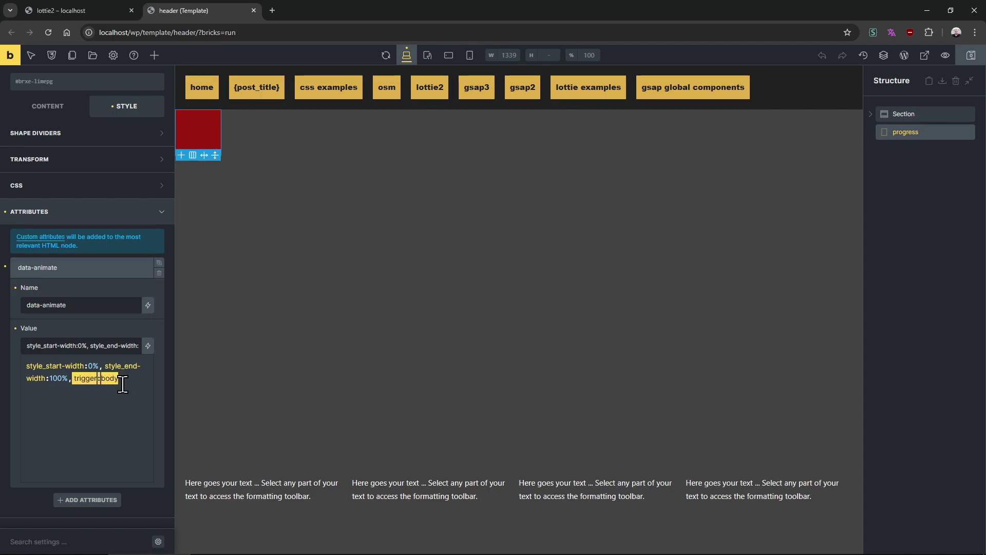
click(93, 9)
drag(981, 96, 870, 532)
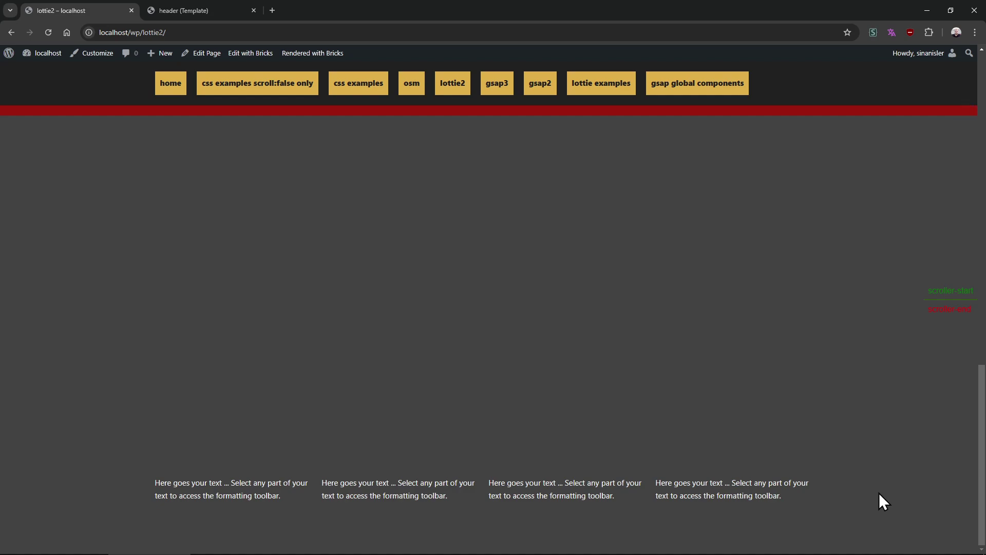
Return to the header template and select all of the progress element's data-animate value
scroll(879, 492, up, 15)
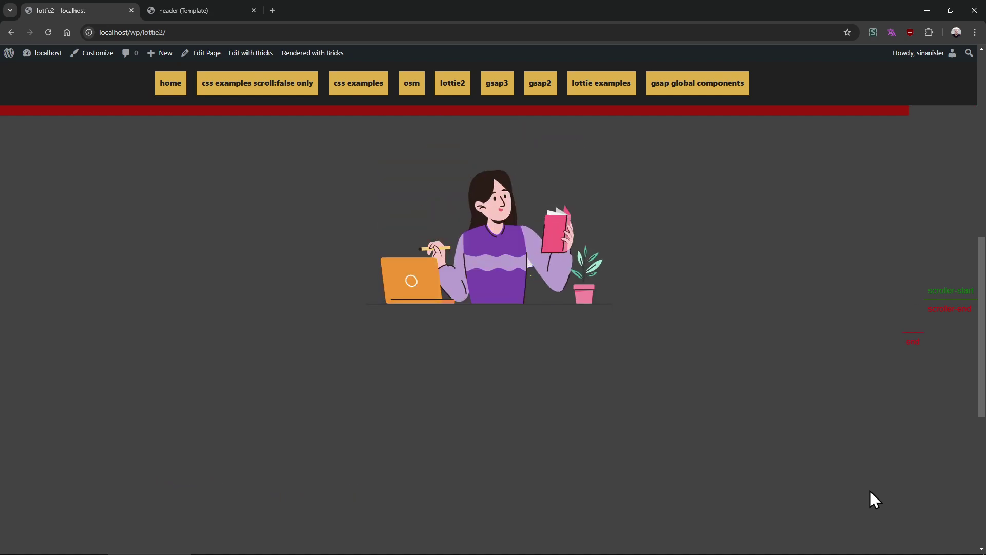
click(238, 11)
click(76, 383)
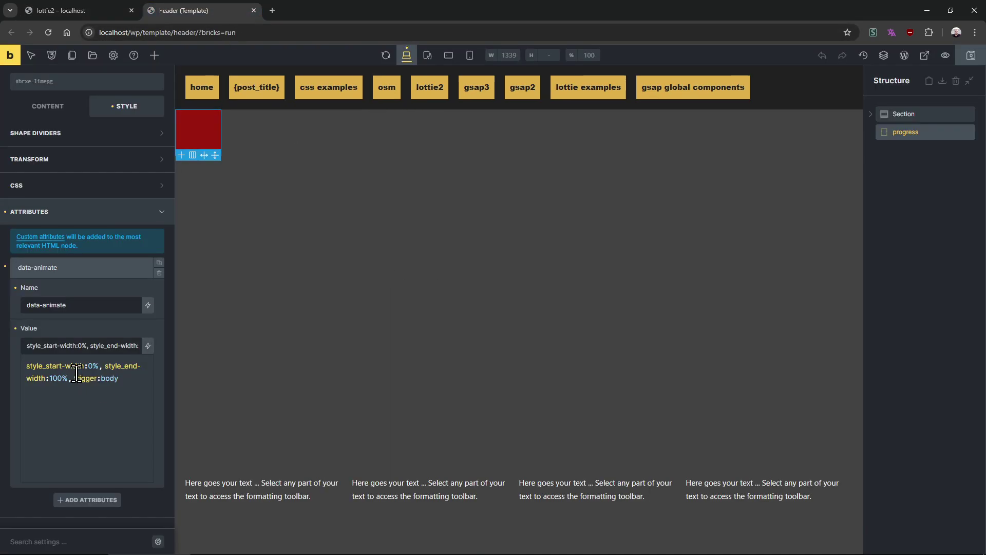
key(ctrl+a)
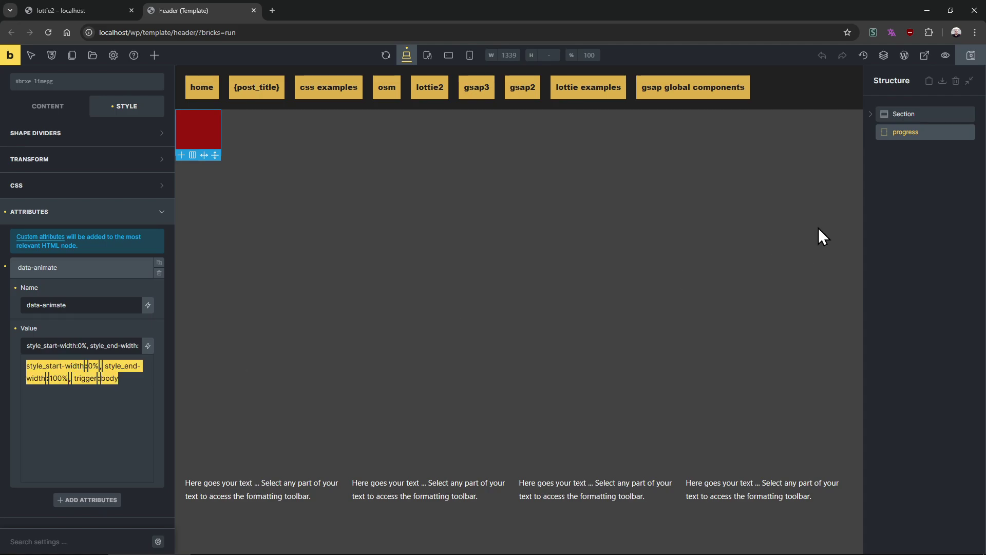
Replace the progress element with a new Div in the Section, height 10
right_click(941, 134)
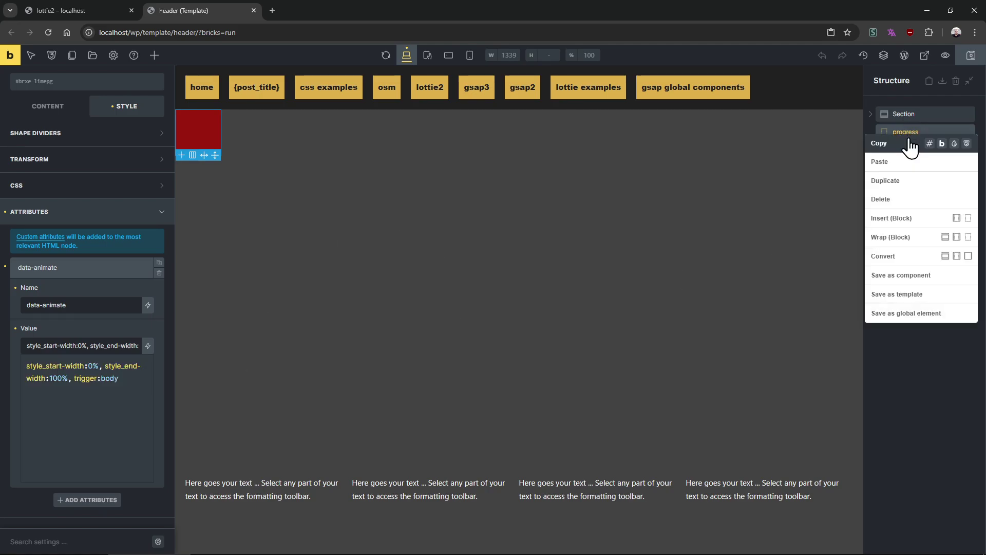
click(915, 200)
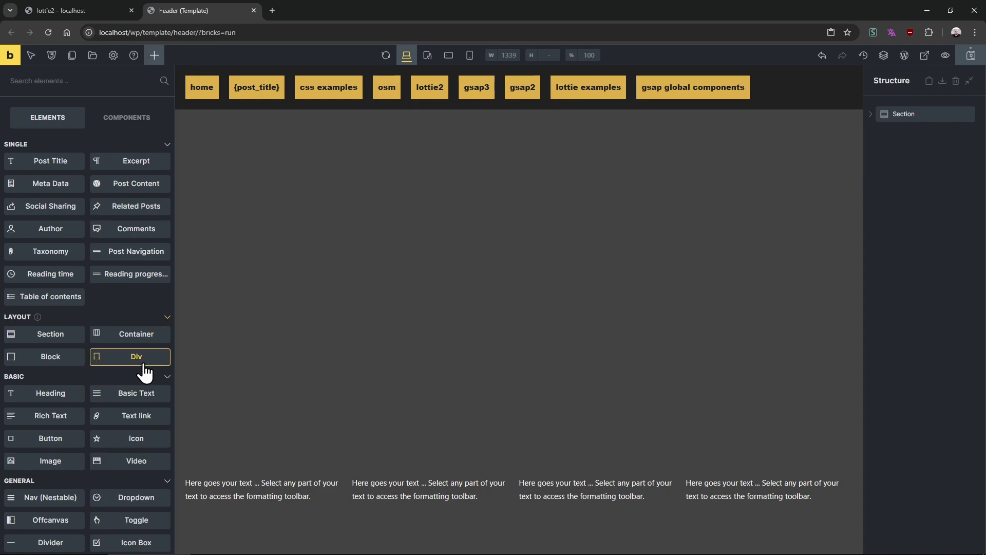
drag(144, 361, 904, 134)
click(88, 175)
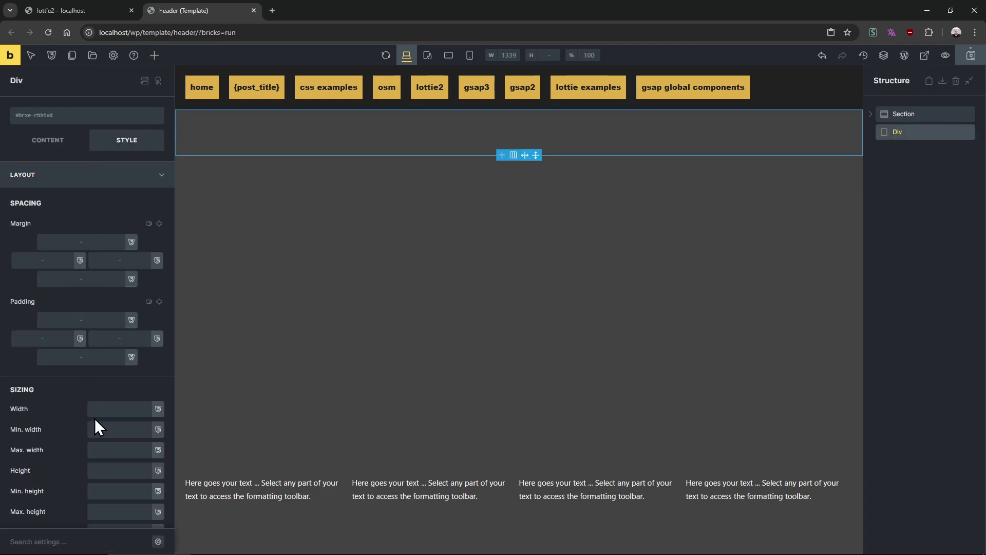
scroll(100, 391, down, 5)
scroll(105, 287, up, 1)
click(108, 265)
text(10)
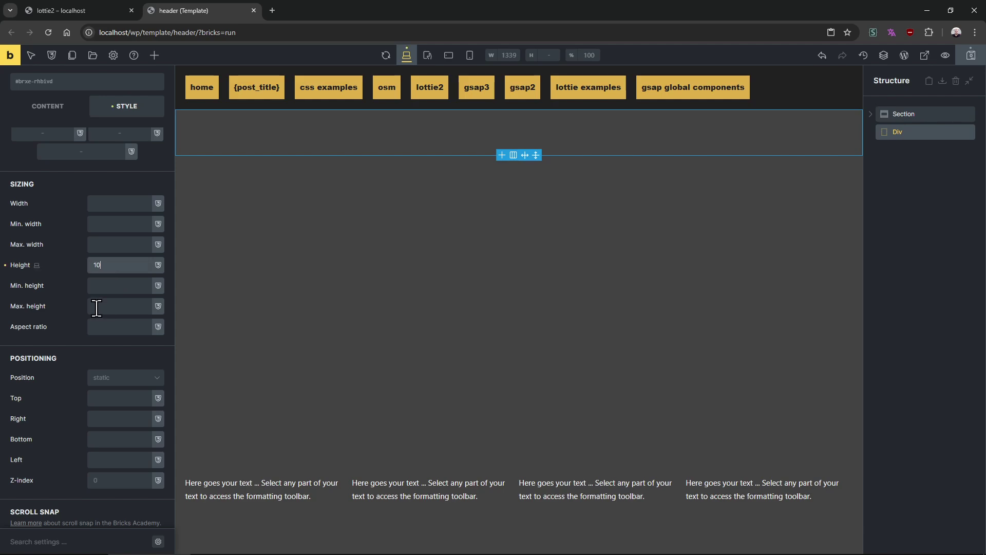
scroll(114, 313, down, 8)
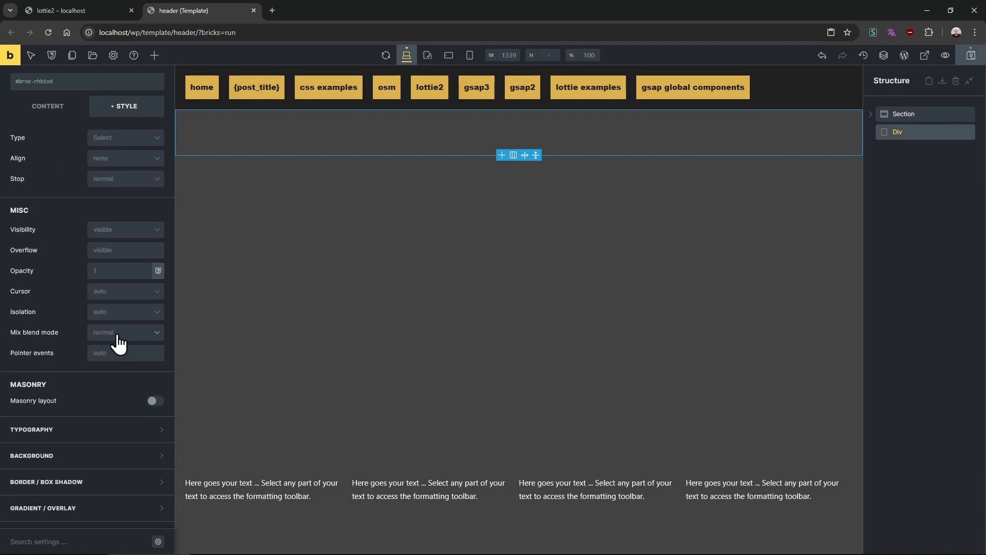
Add a gradient overlay to the Div's background with red as the first colour
click(88, 460)
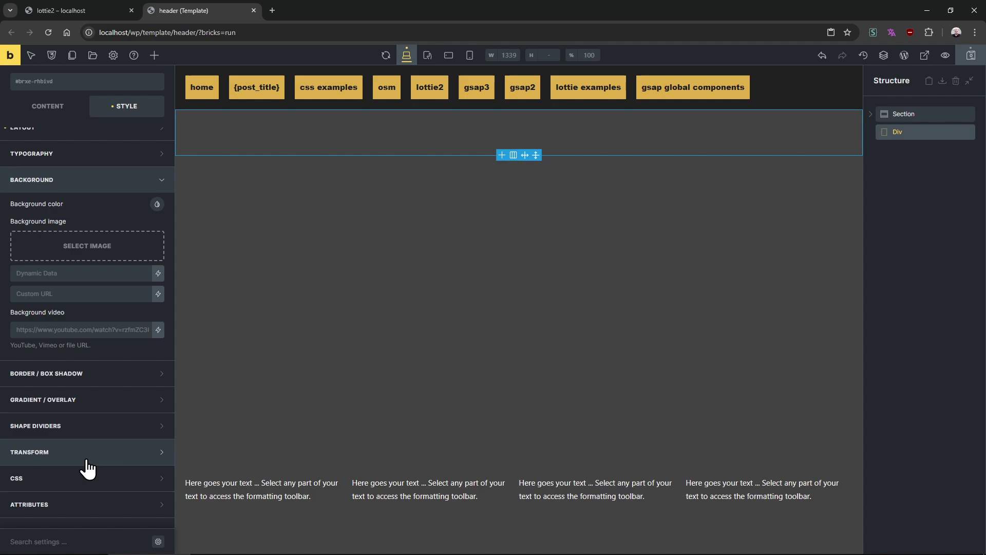
click(89, 400)
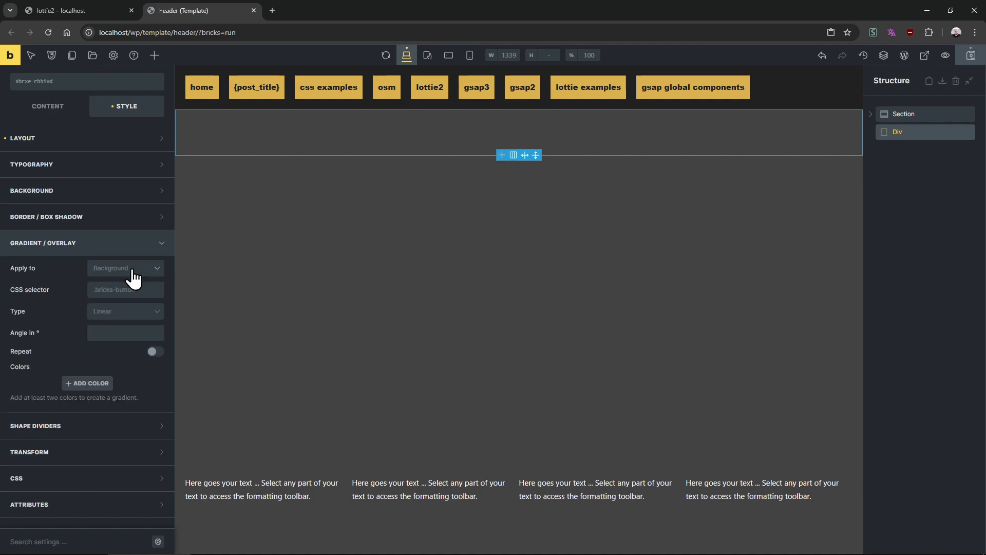
click(129, 270)
click(119, 300)
click(88, 385)
click(121, 337)
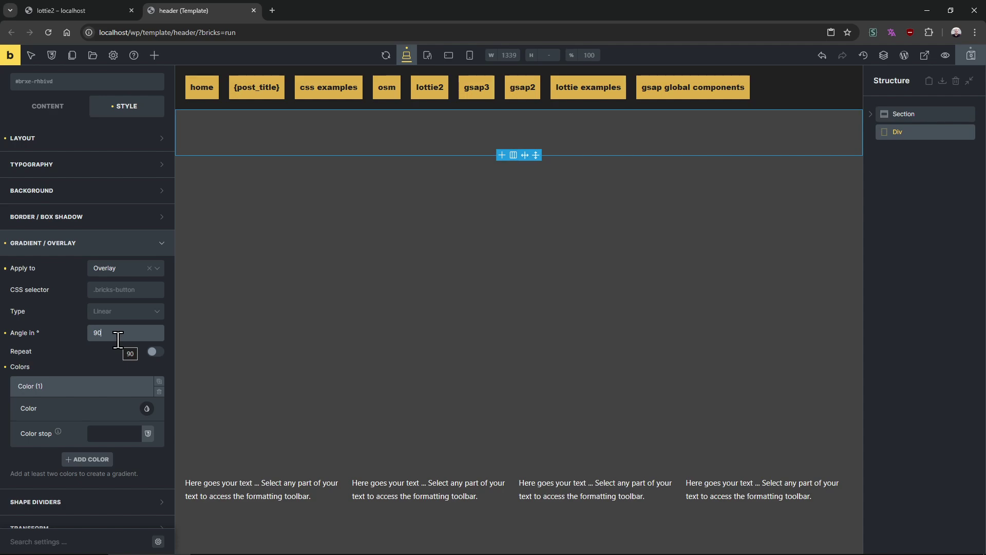
click(147, 409)
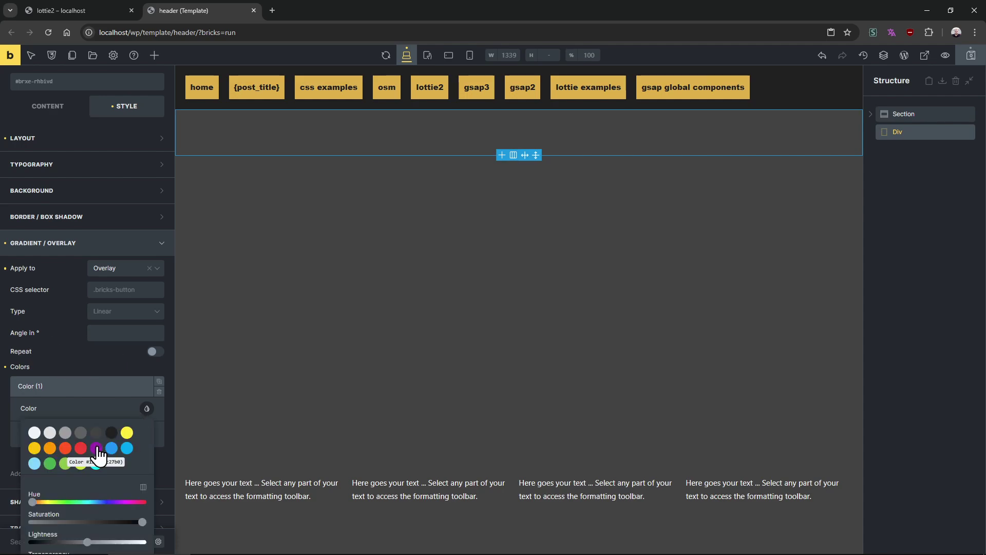
click(81, 448)
click(114, 388)
Add cyan as the second gradient colour and set the gradient angle to 90°
click(87, 410)
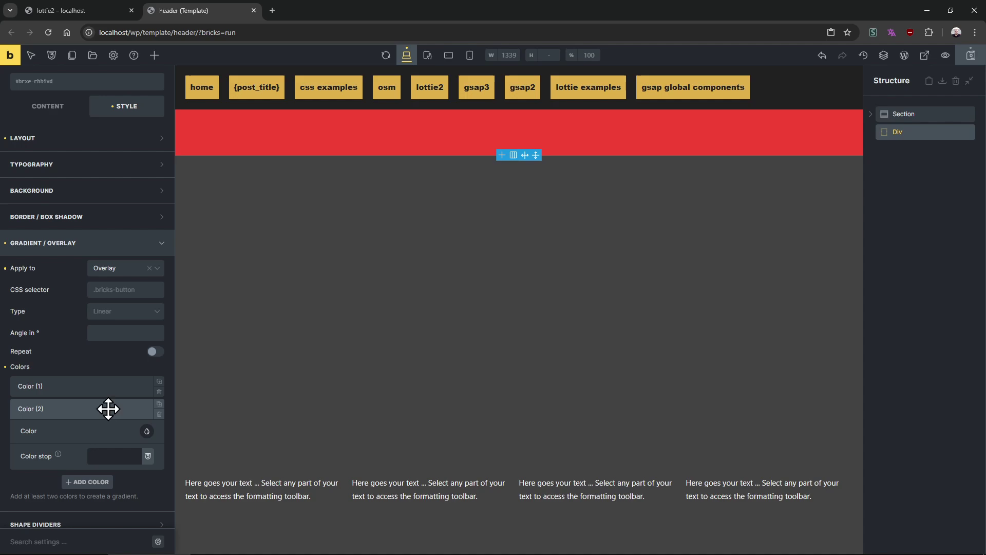
click(101, 411)
click(114, 413)
click(146, 431)
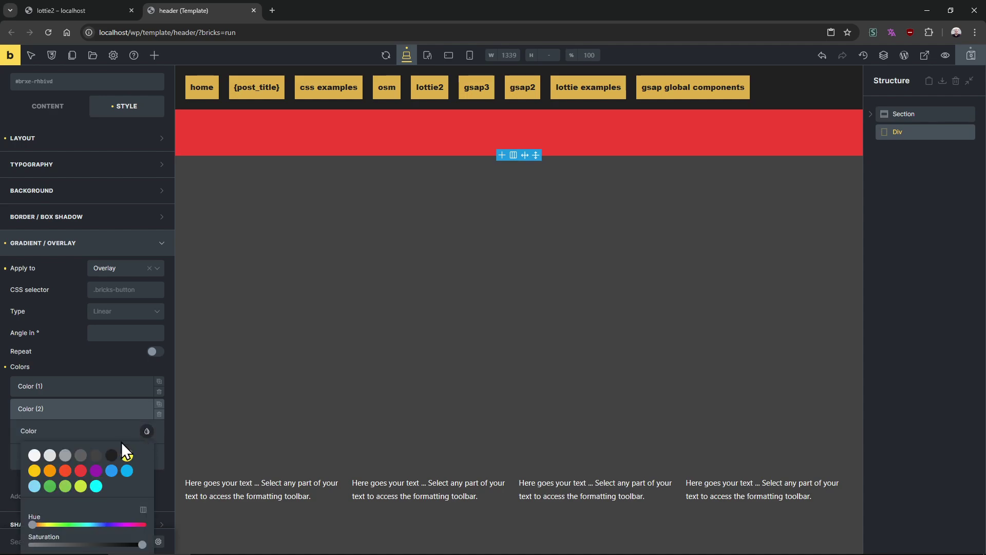
scroll(121, 449, down, 3)
click(96, 383)
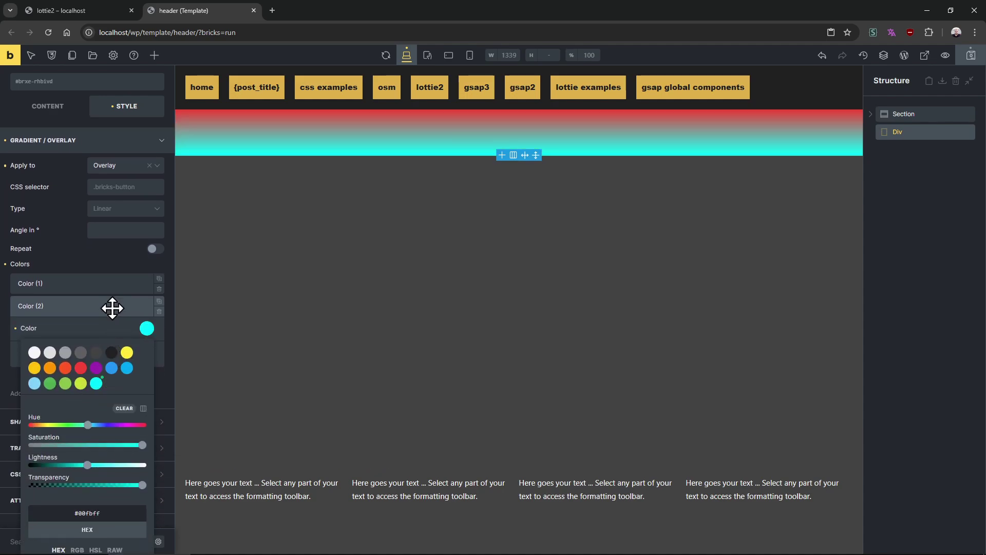
click(109, 306)
click(114, 280)
text(90)
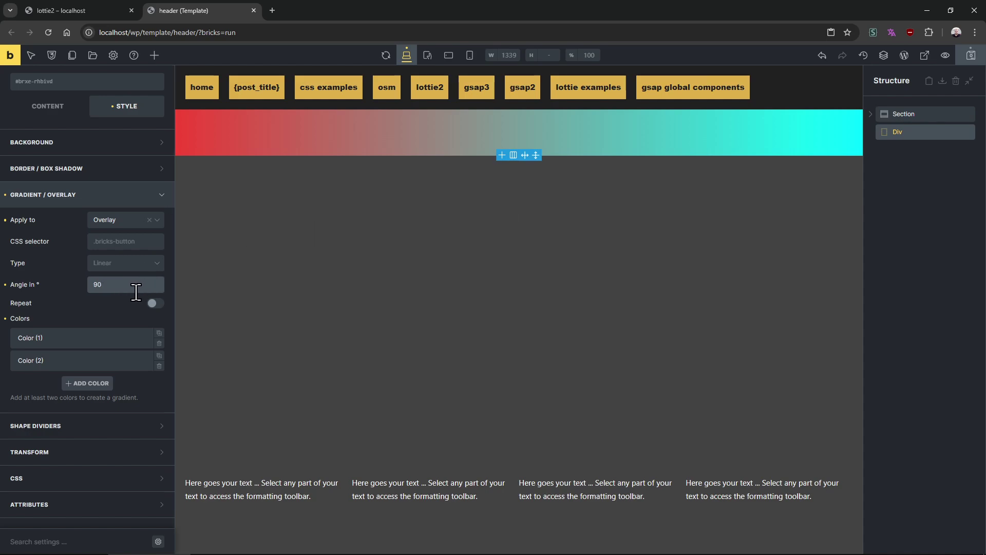
Reload the lottie2 page to view the new gradient bar
click(933, 244)
click(89, 10)
key(F5)
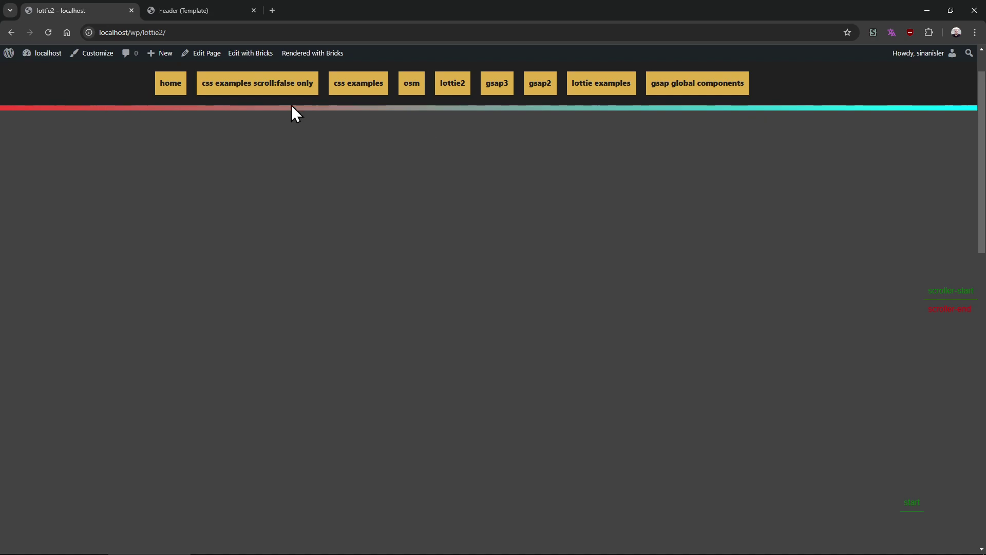
Switch back to the Bricks header template tab
click(209, 10)
Select the gradient Div and add a custom attribute named data-animate
click(385, 118)
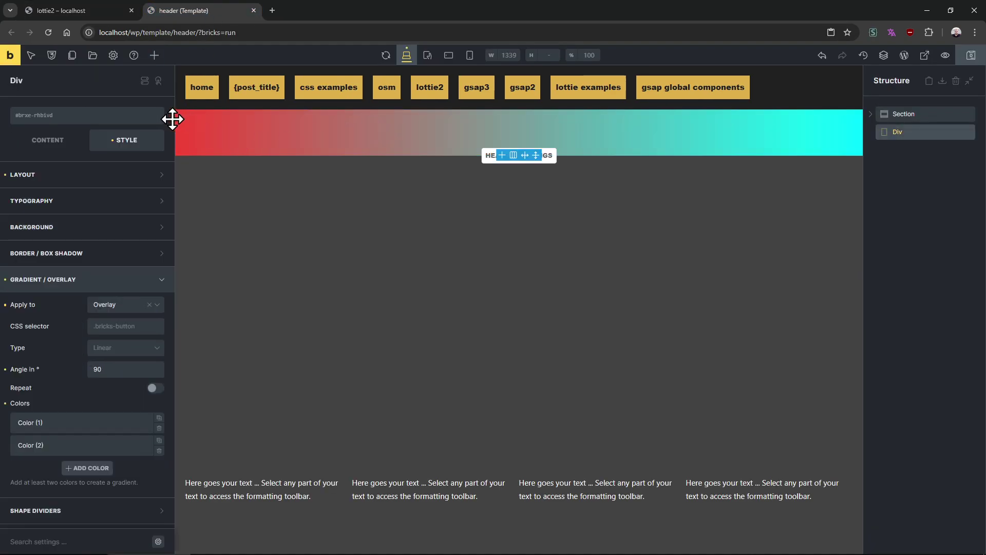
scroll(90, 437, down, 3)
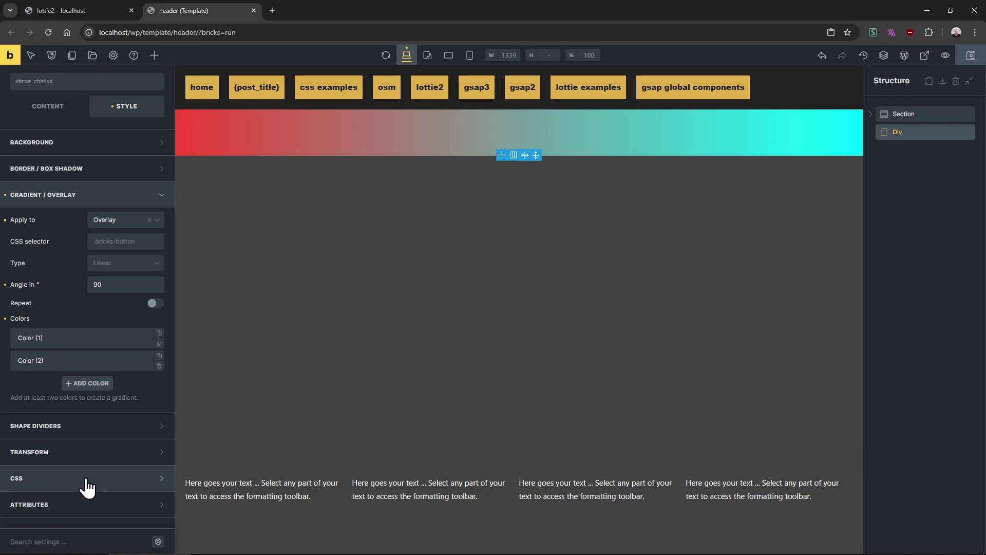
click(87, 487)
scroll(81, 483, down, 5)
click(78, 492)
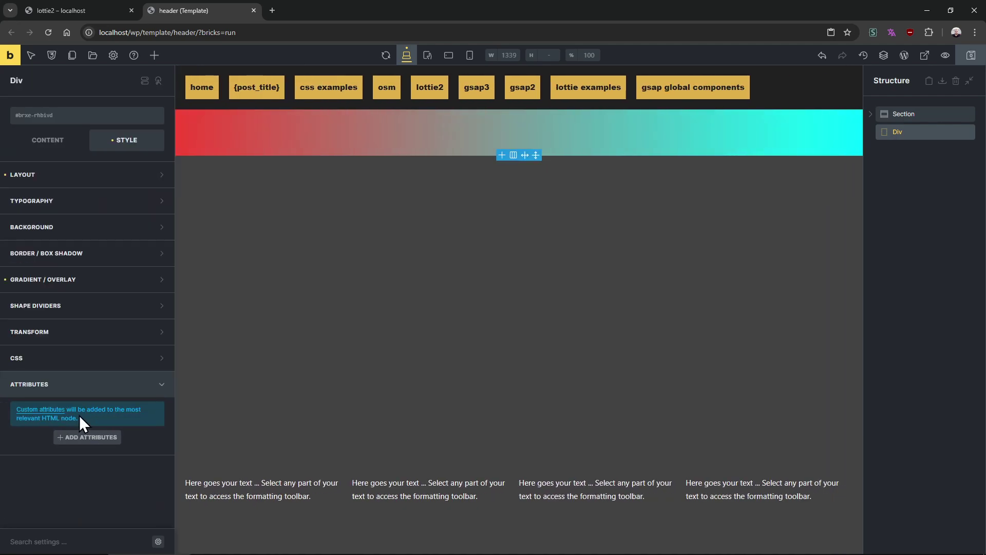
click(87, 437)
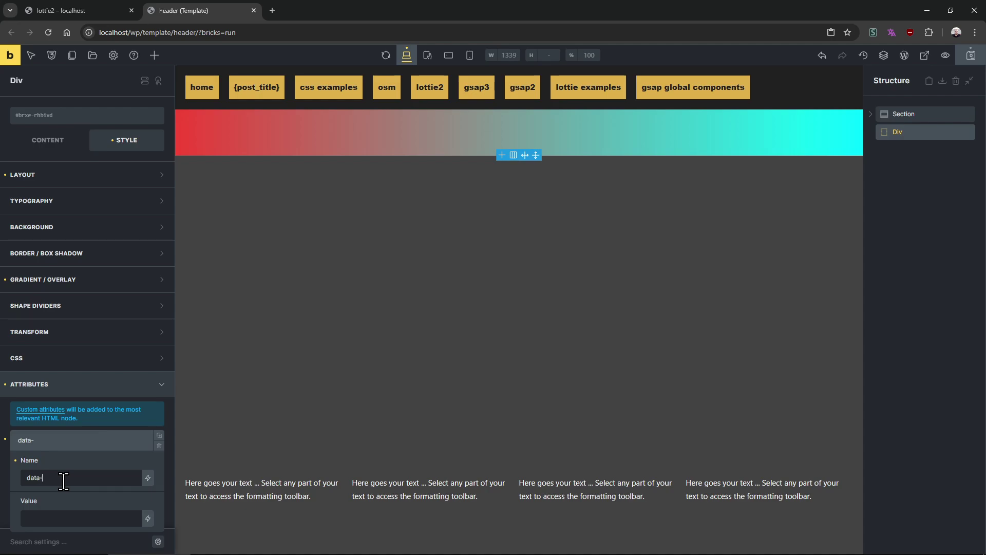
text(data-animate)
Set its value to style_start-width:0%,style_end-width:100%,trigger:body and save with Ctrl+S
click(81, 518)
scroll(92, 408, down, 3)
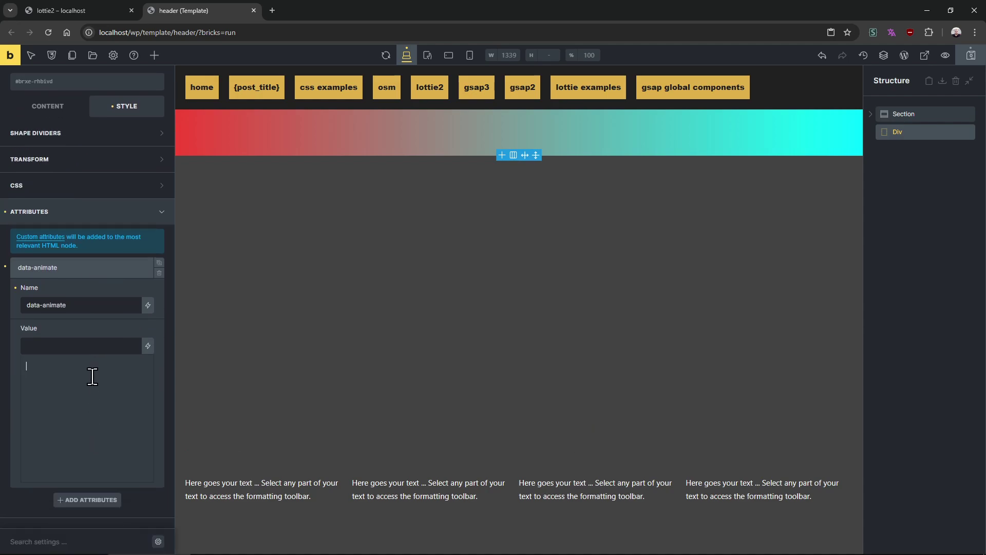
text(style_start-width:0%,)
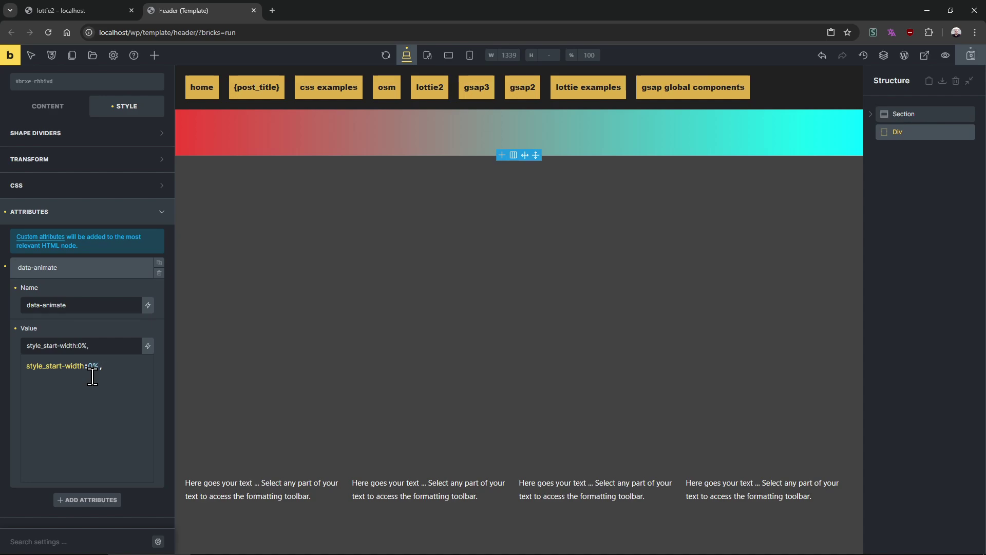
key(ctrl+a)
key(ctrl+c)
key(End)
key(ctrl+v)
text(end)
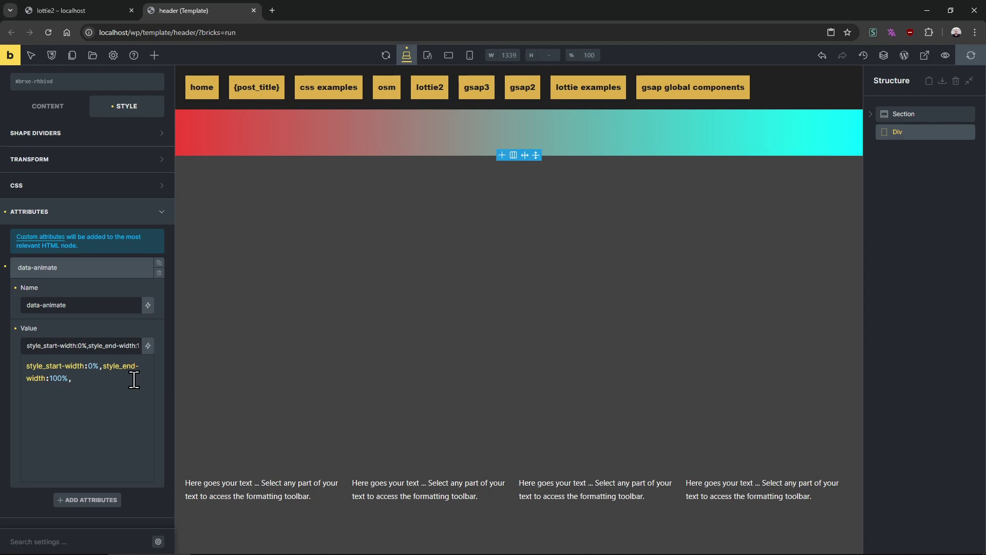
key(BackSpace)
key(ctrl+s)
Check the lottie2 page, then return and save the header template again
drag(120, 10, 246, 15)
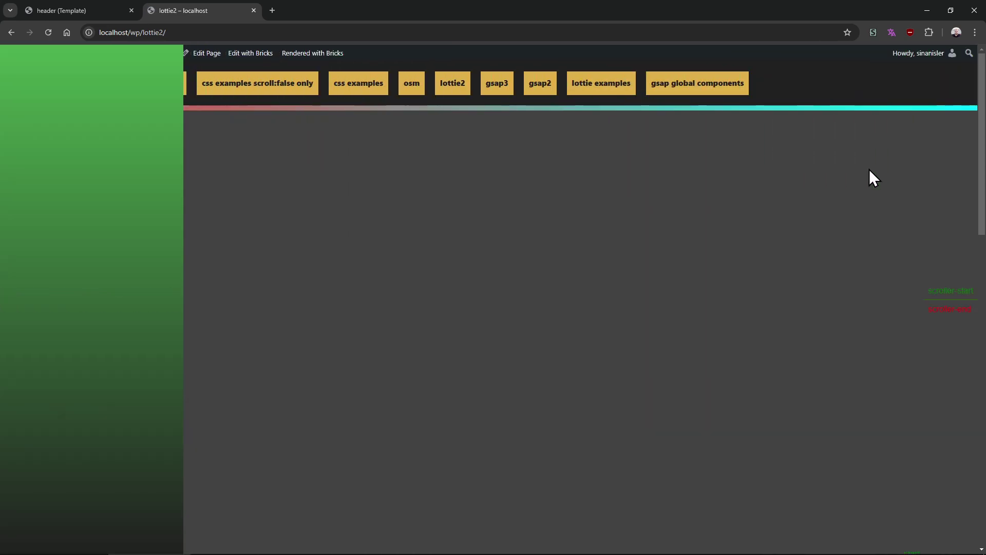
click(103, 13)
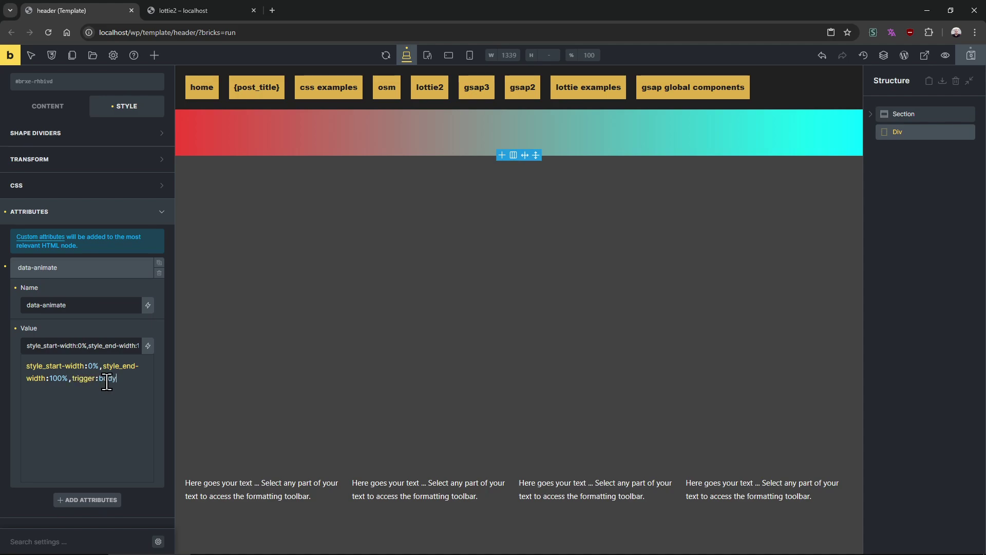
key(ctrl+s)
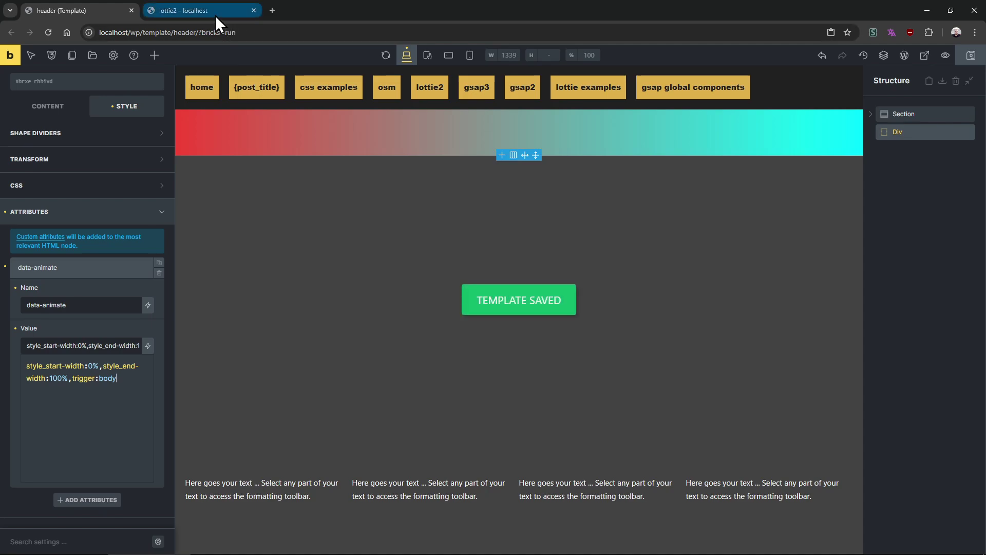
Reload the lottie2 page and scroll up and down to watch the gradient bar grow
click(215, 16)
key(F5)
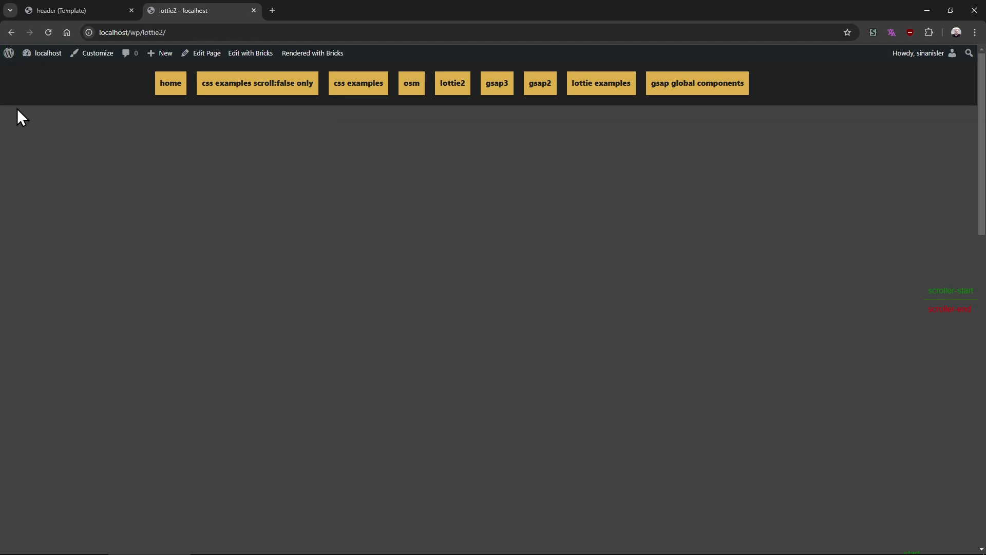
scroll(412, 224, down, 2)
scroll(412, 224, down, 10)
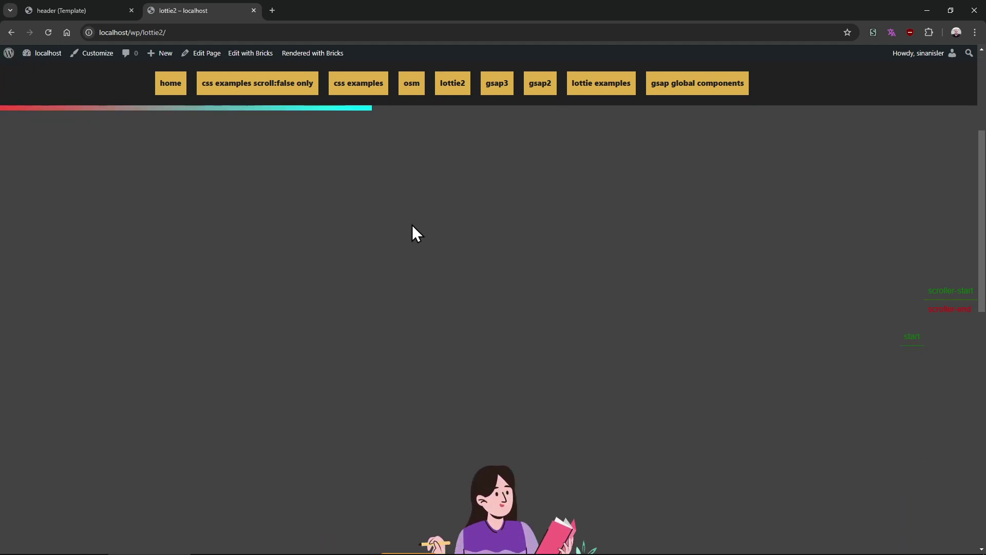
scroll(760, 269, up, 5)
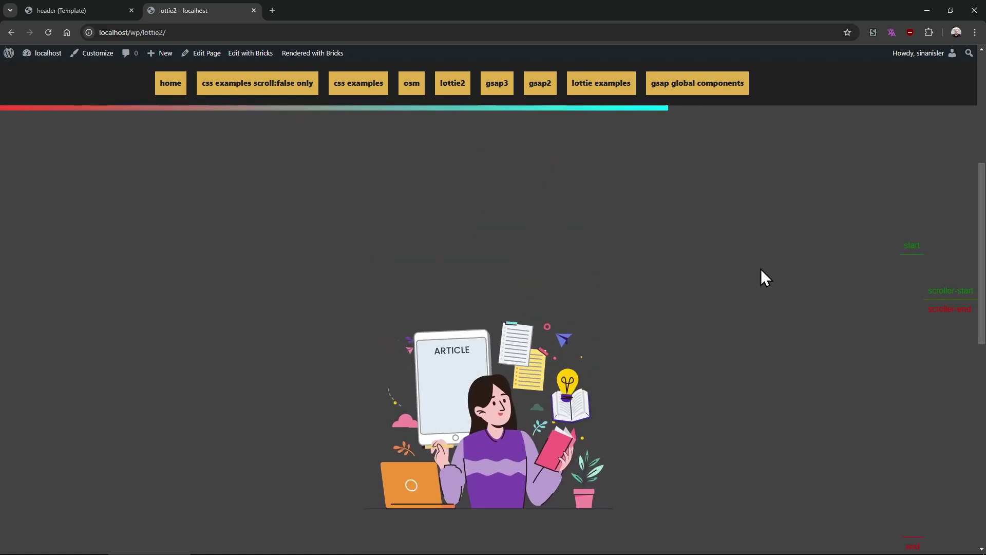
scroll(761, 268, down, 6)
scroll(763, 275, down, 2)
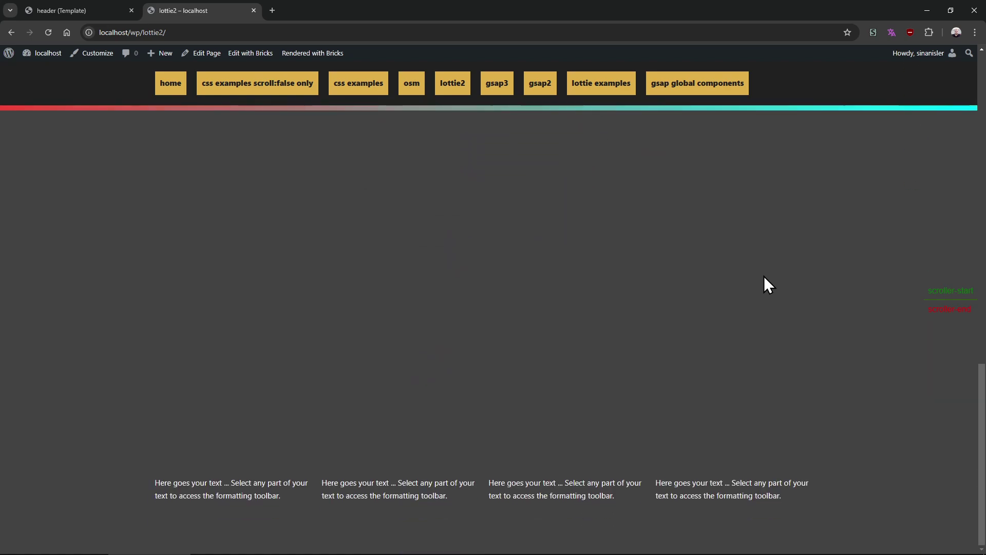
scroll(765, 276, up, 5)
scroll(766, 272, down, 5)
scroll(766, 271, up, 10)
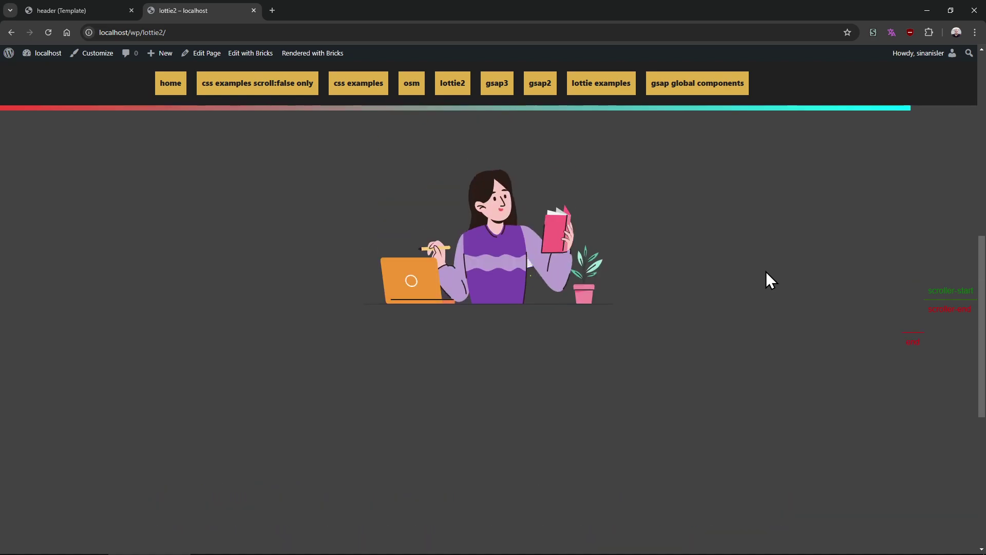
scroll(779, 292, down, 5)
scroll(802, 309, down, 5)
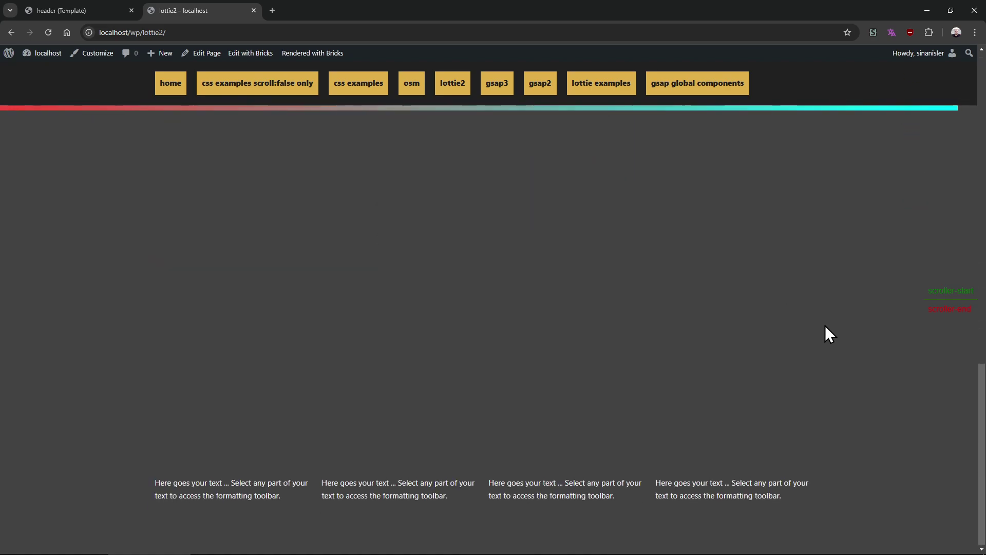
drag(981, 439, 980, 410)
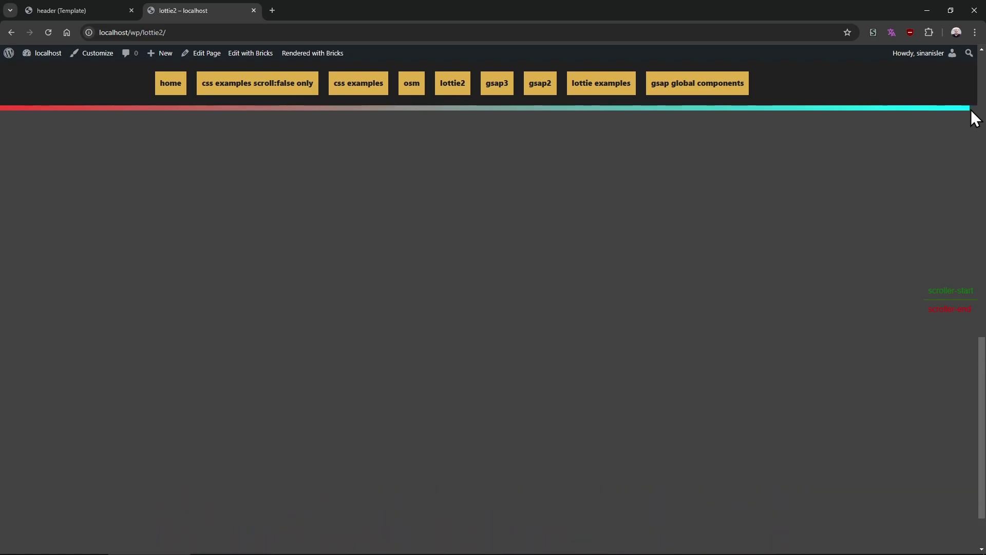
scroll(981, 345, up, 1)
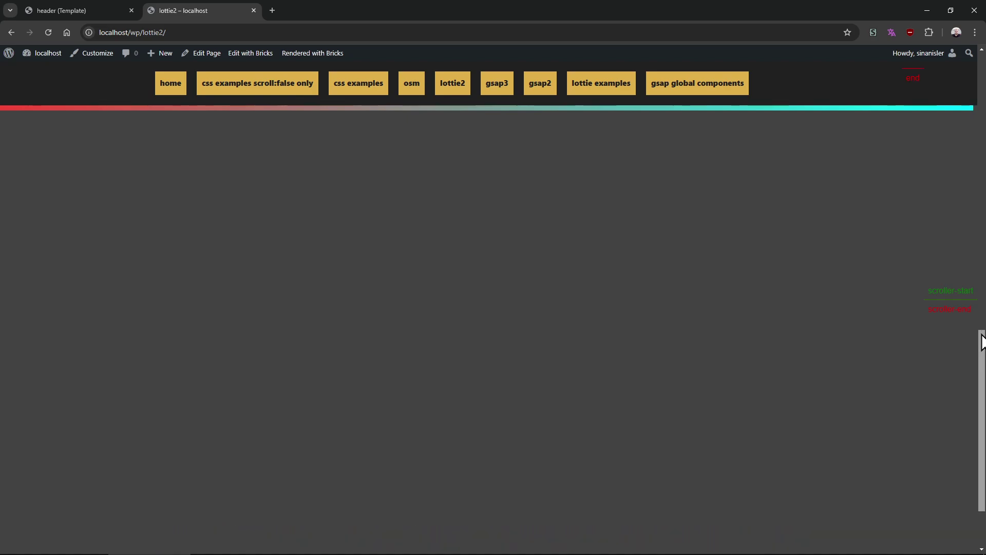
drag(981, 345, 981, 370)
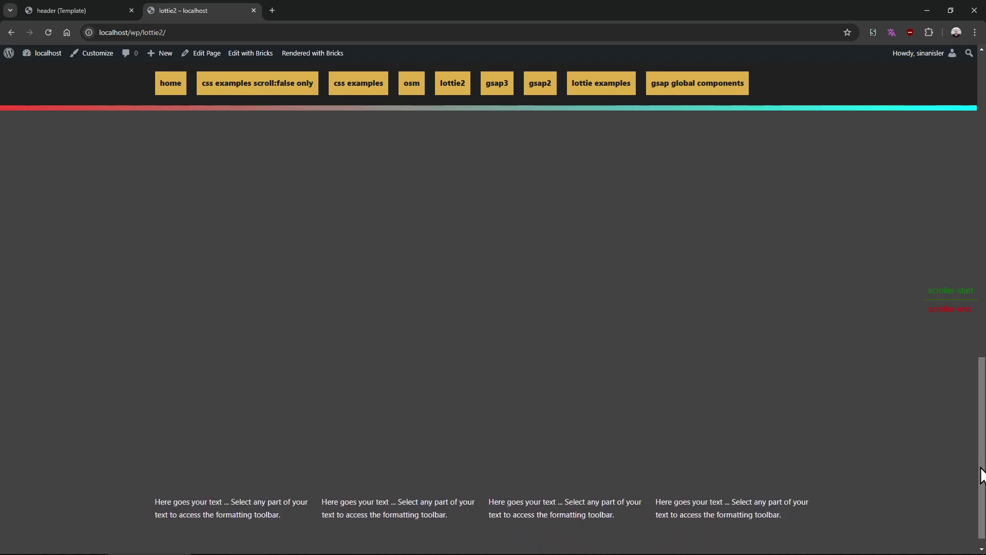
scroll(981, 370, down, 1)
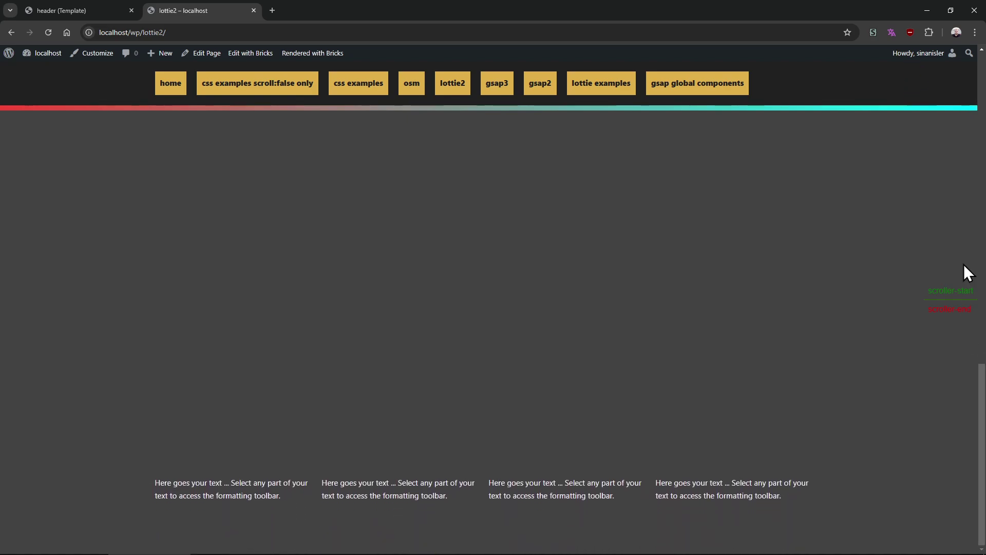
Open the home page, scroll through it watching the header bar fill, then reload it
click(175, 82)
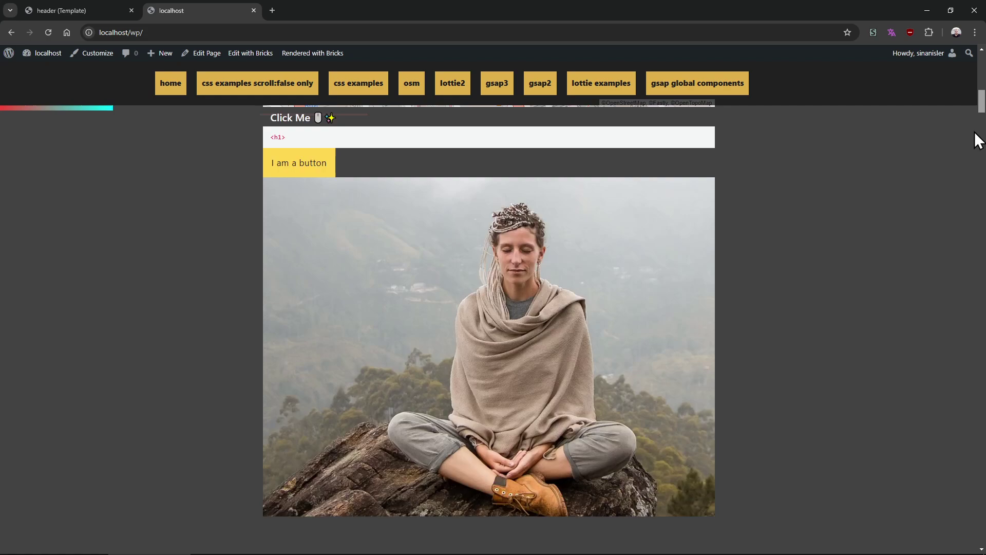
scroll(976, 138, down, 15)
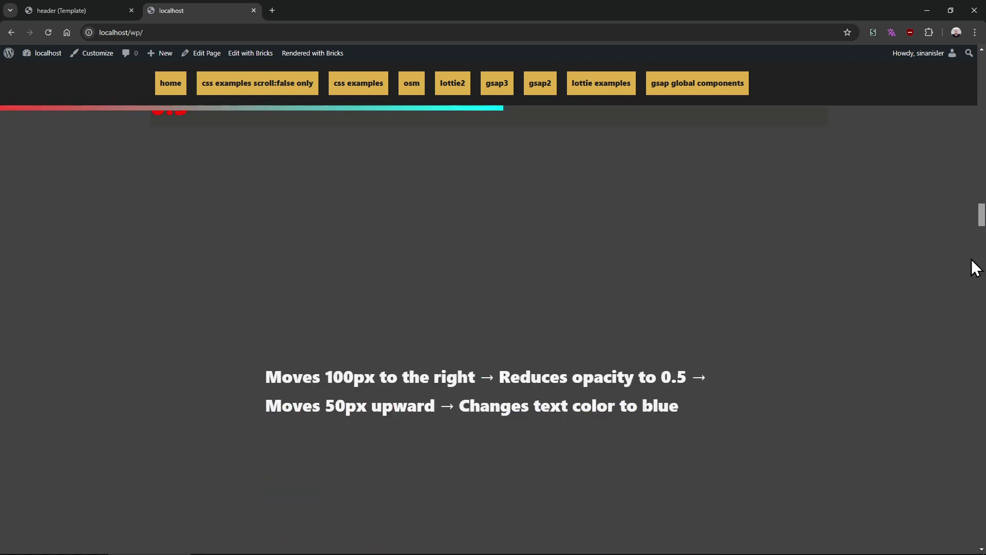
scroll(975, 268, down, 5)
drag(982, 226, 962, 285)
scroll(546, 354, down, 5)
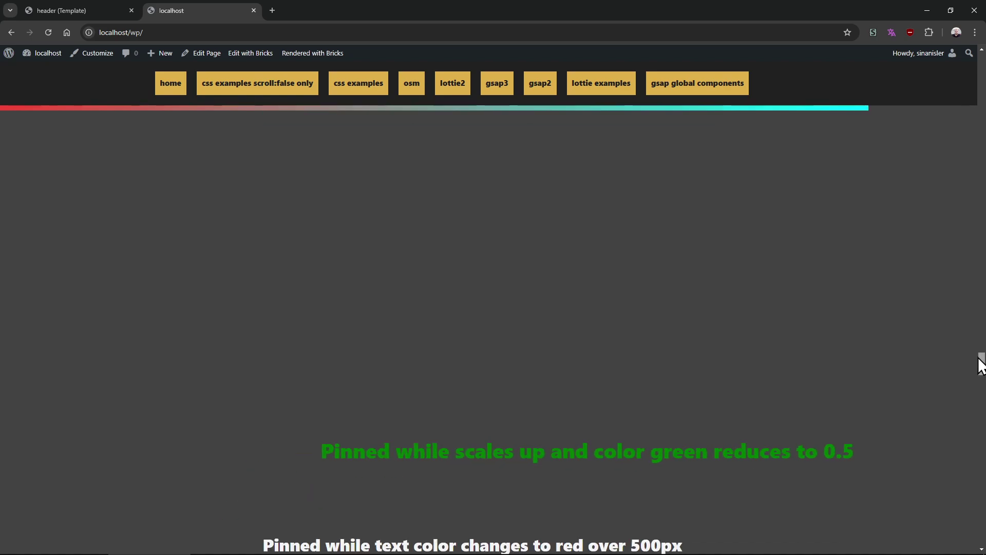
drag(976, 369, 981, 411)
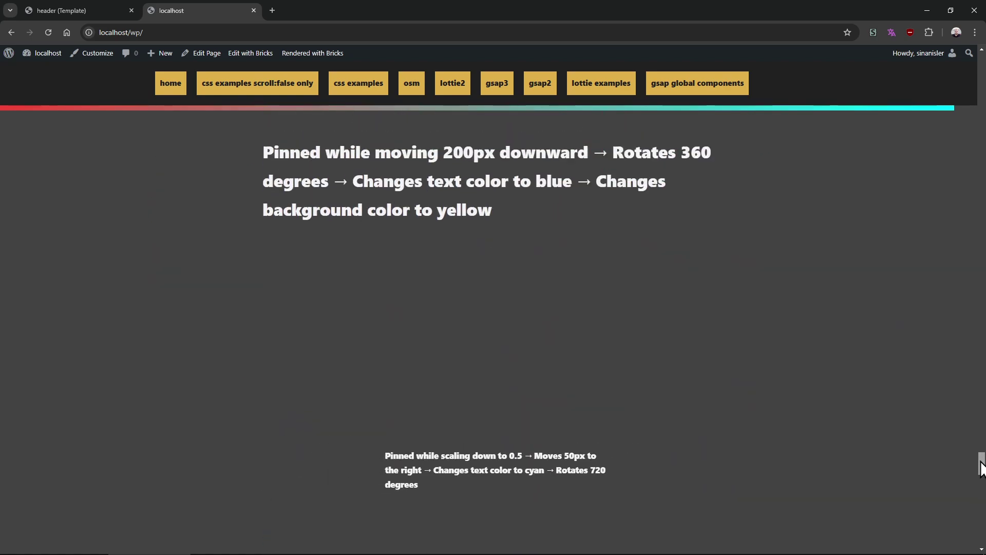
drag(981, 467, 926, 500)
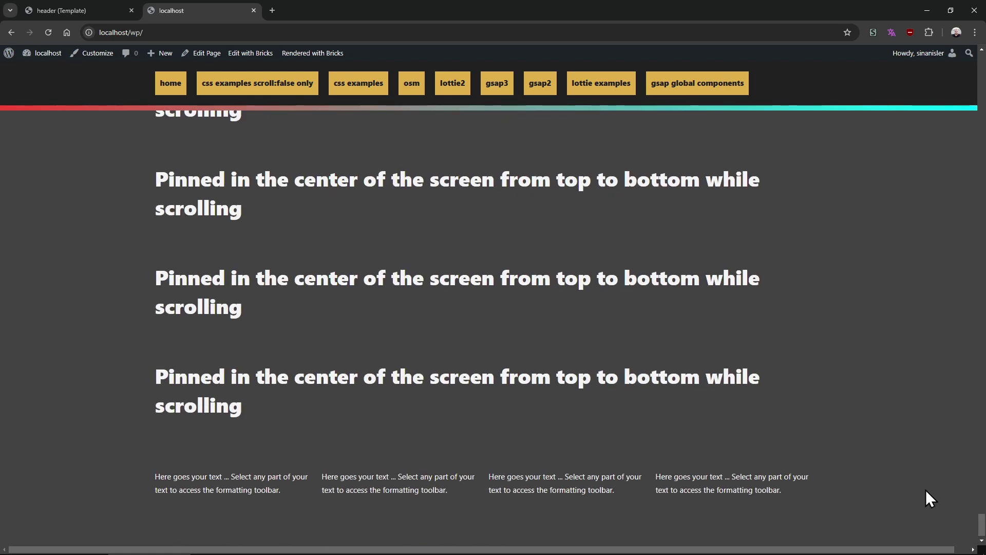
middle_click(814, 286)
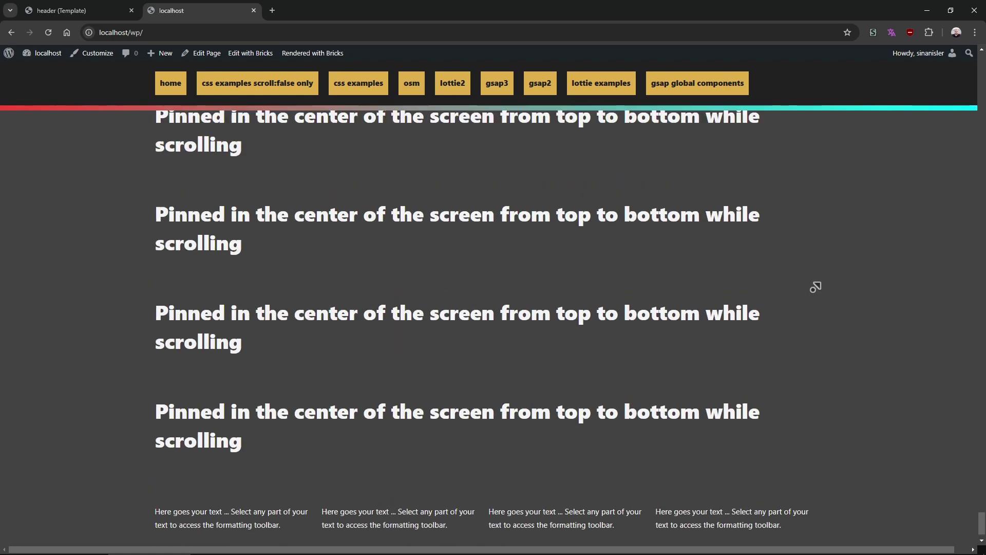
click(164, 85)
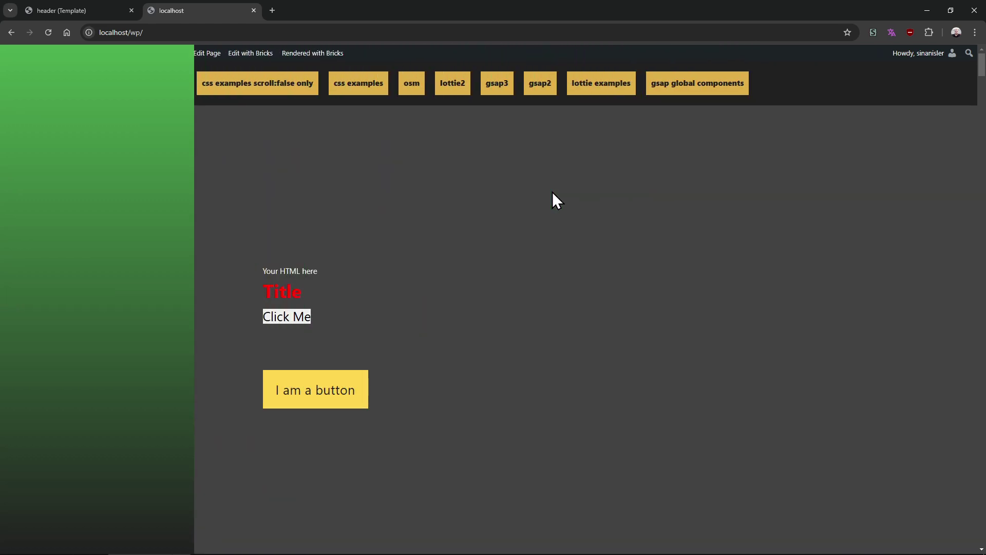